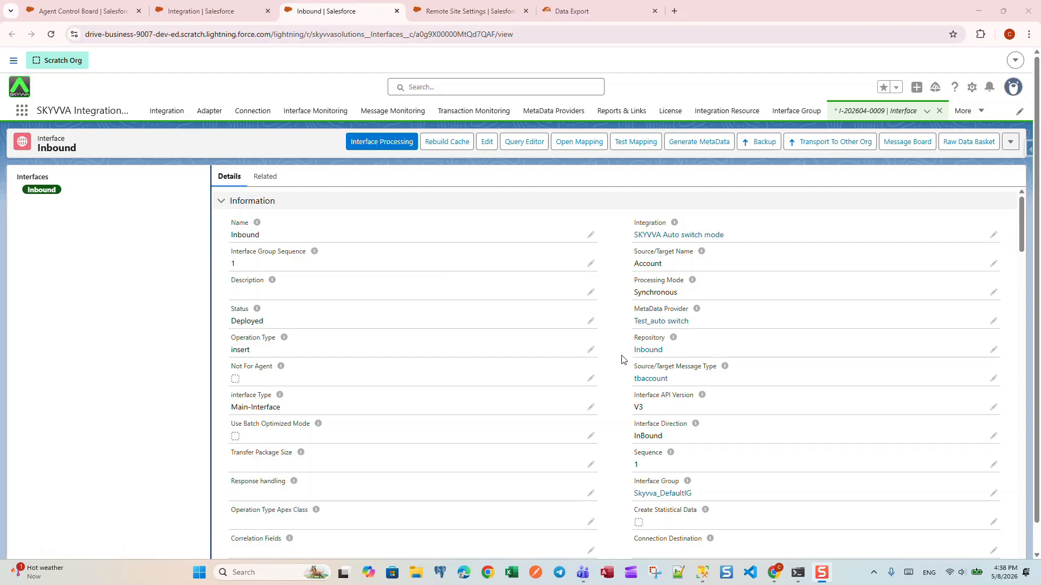
Open the field mapping of the Inbound interface, review the tbaccount to Account mapping, and save it.
left_click(583, 146)
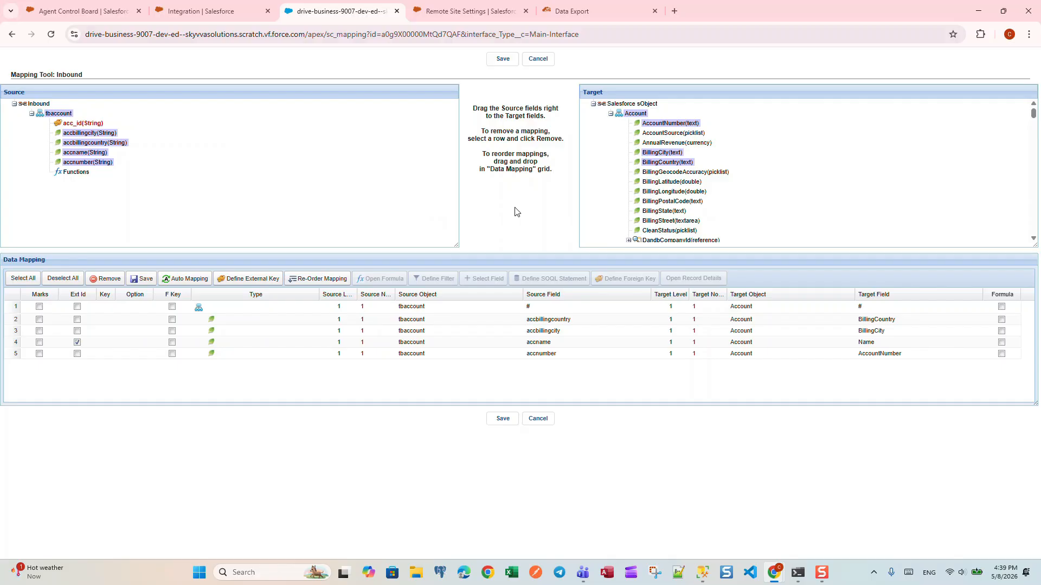
left_click(502, 419)
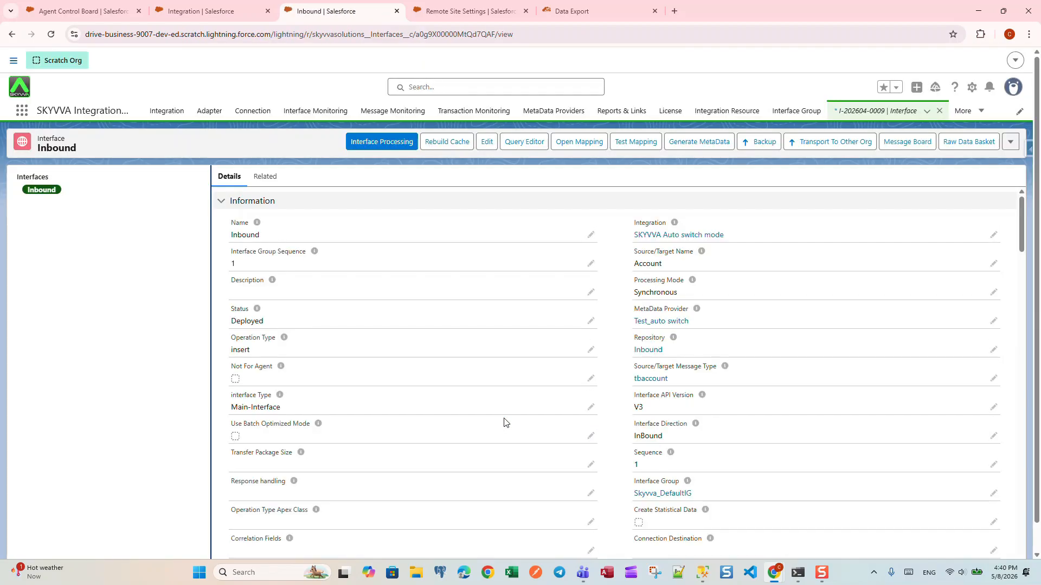
Enable Use Auto-Switch Mode in the Auto Switch Setting section of the Inbound interface.
scroll(509, 342, "down", 15)
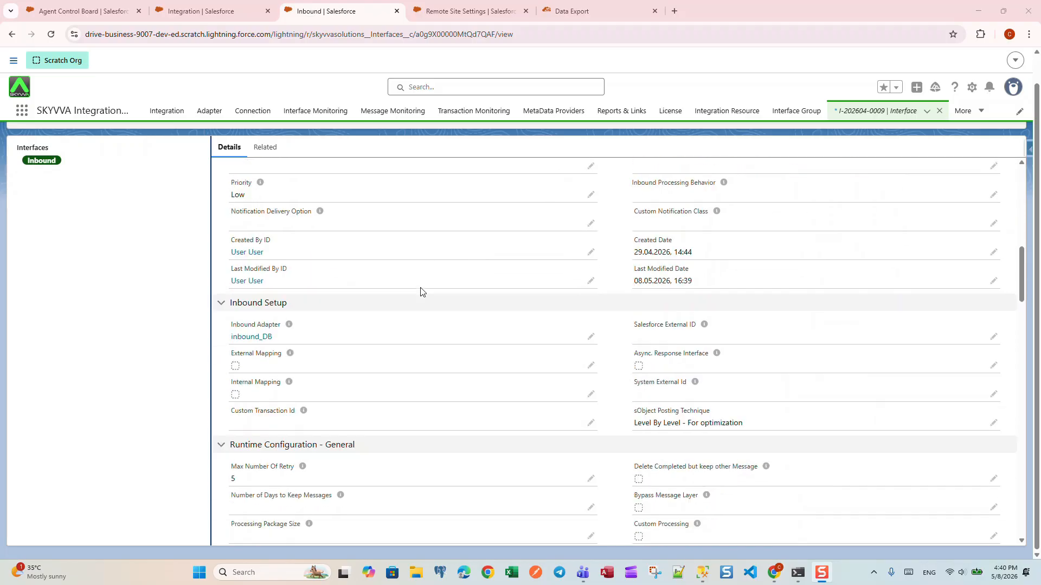
scroll(422, 293, "down", 15)
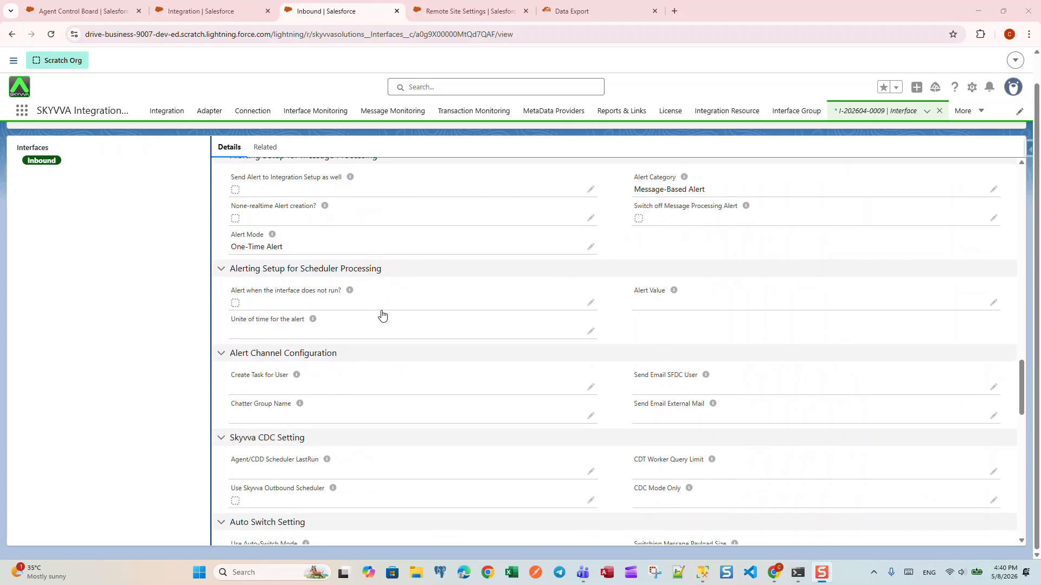
scroll(382, 315, "down", 8)
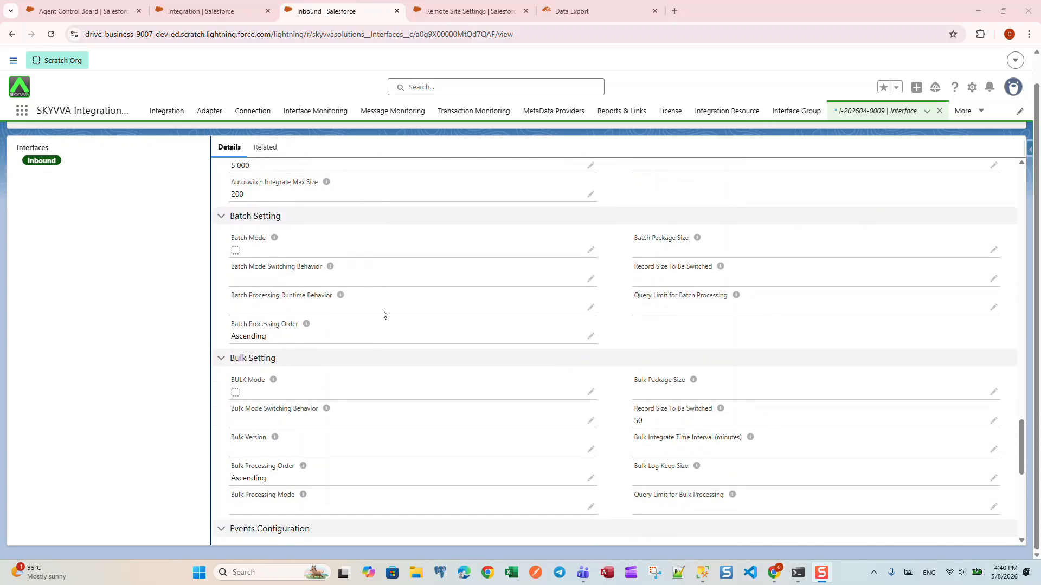
scroll(382, 314, "down", 7)
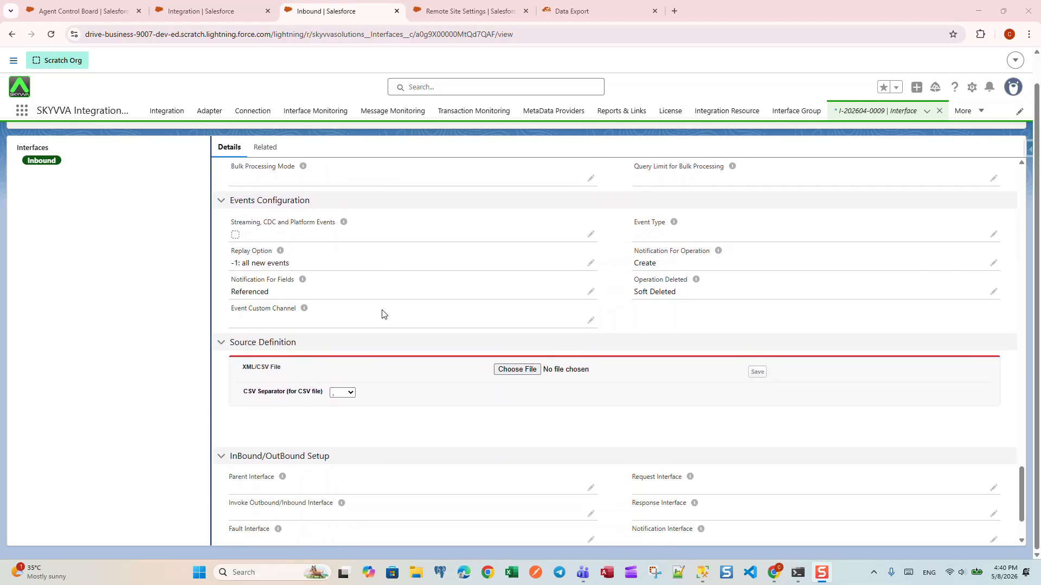
scroll(382, 314, "down", 2)
scroll(384, 313, "up", 8)
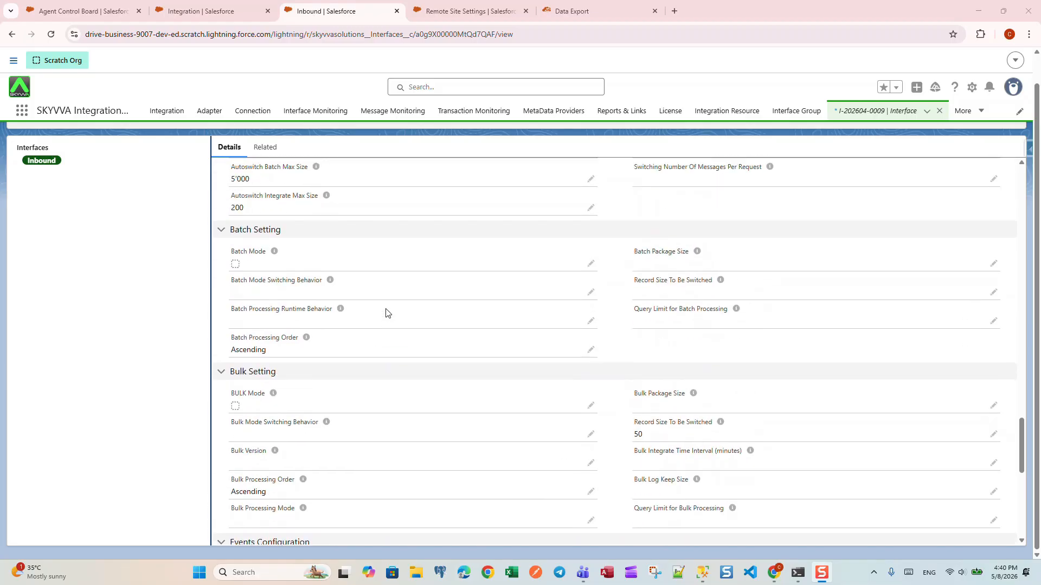
scroll(385, 313, "up", 3)
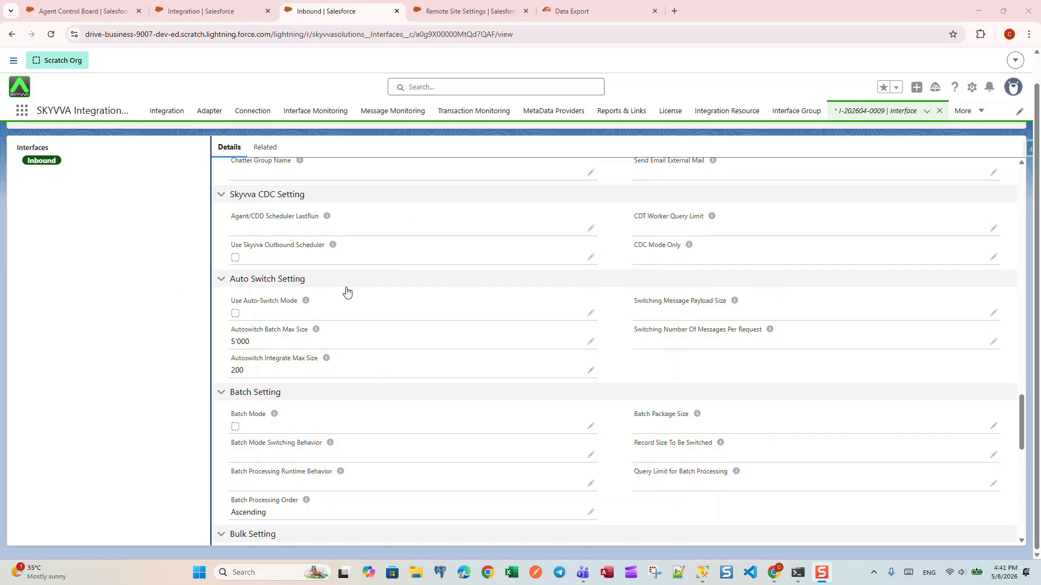
left_click(590, 315)
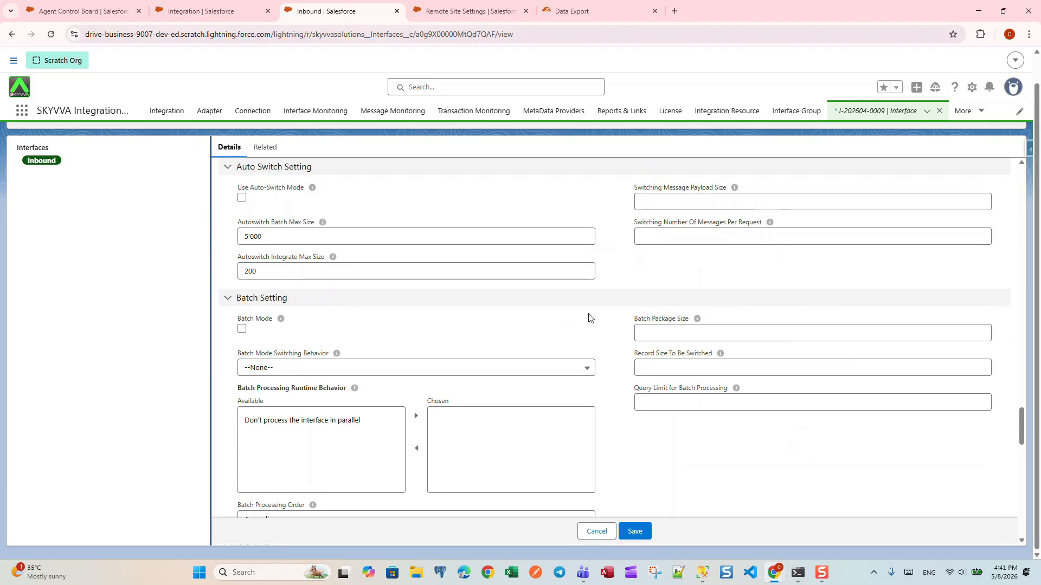
left_click(242, 198)
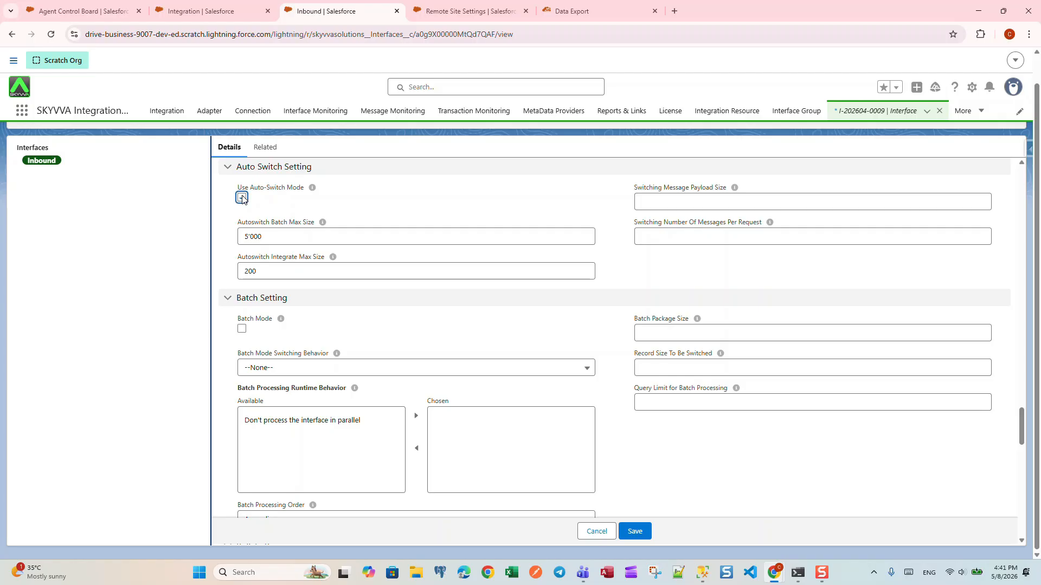
left_click(241, 197)
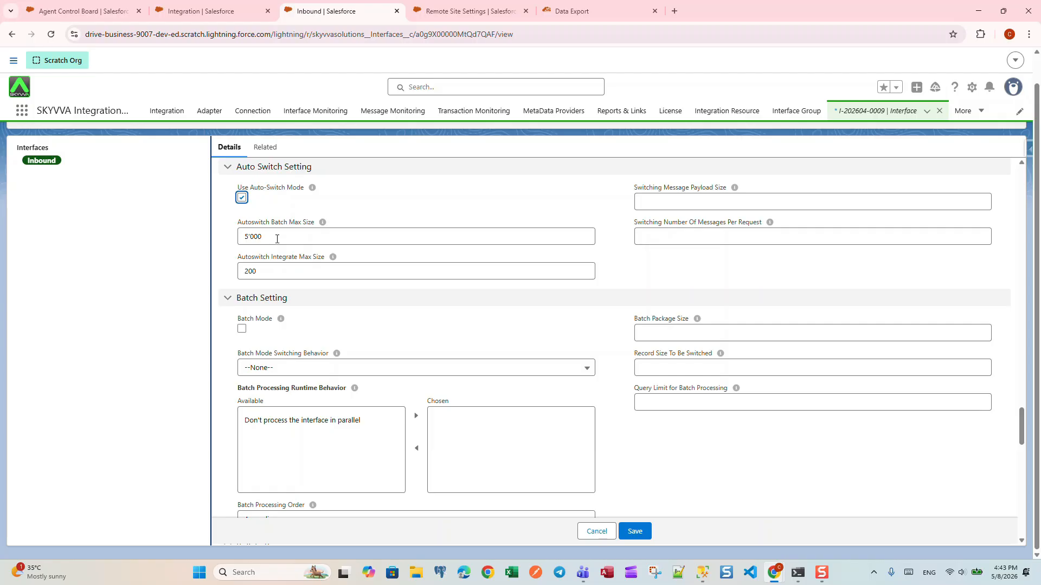
Set the Autoswitch Integrate Max Size of the Inbound interface to 20.
left_click(259, 270)
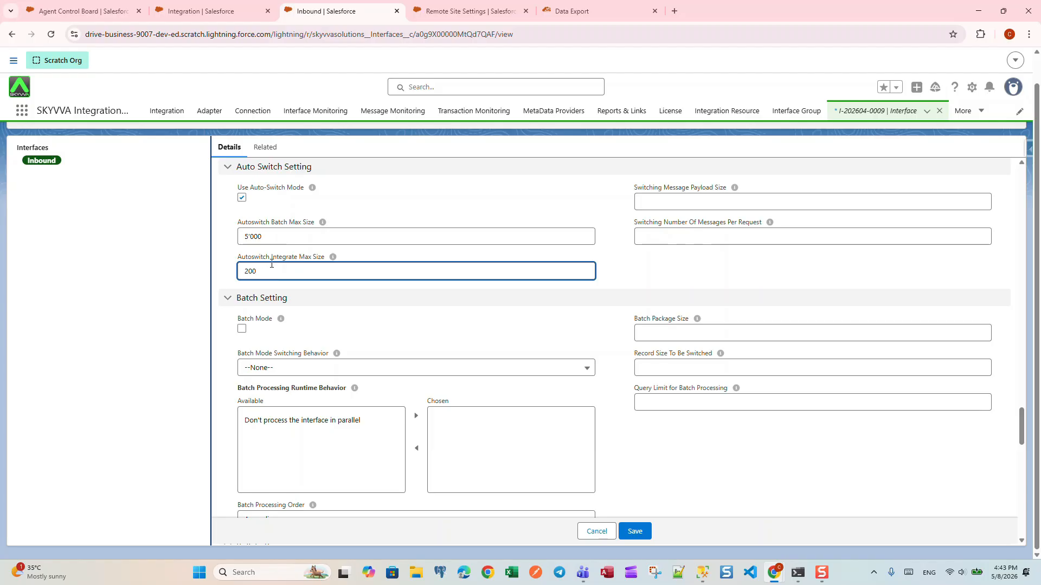
left_click(269, 235)
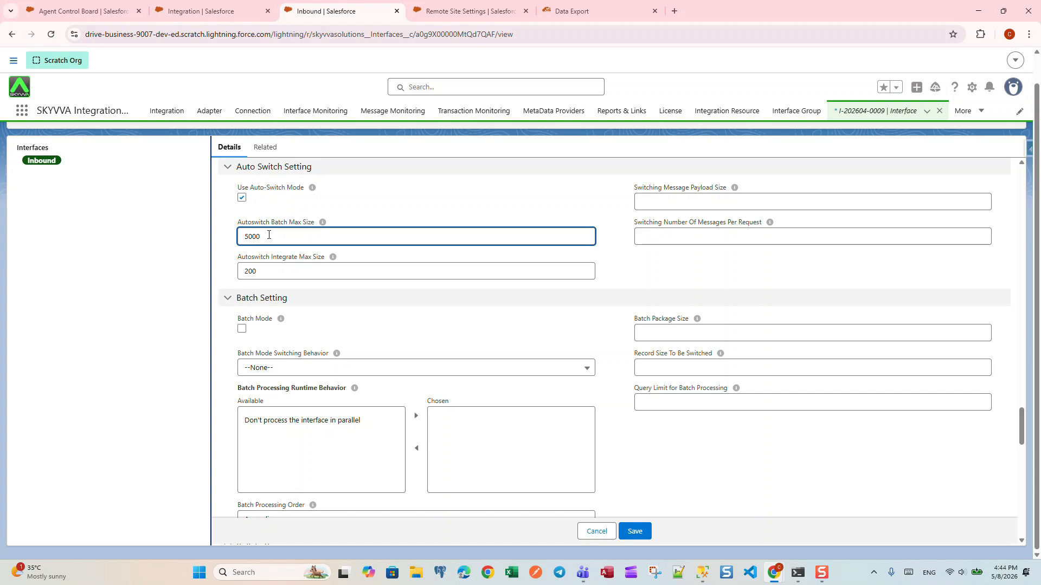
left_click(290, 274)
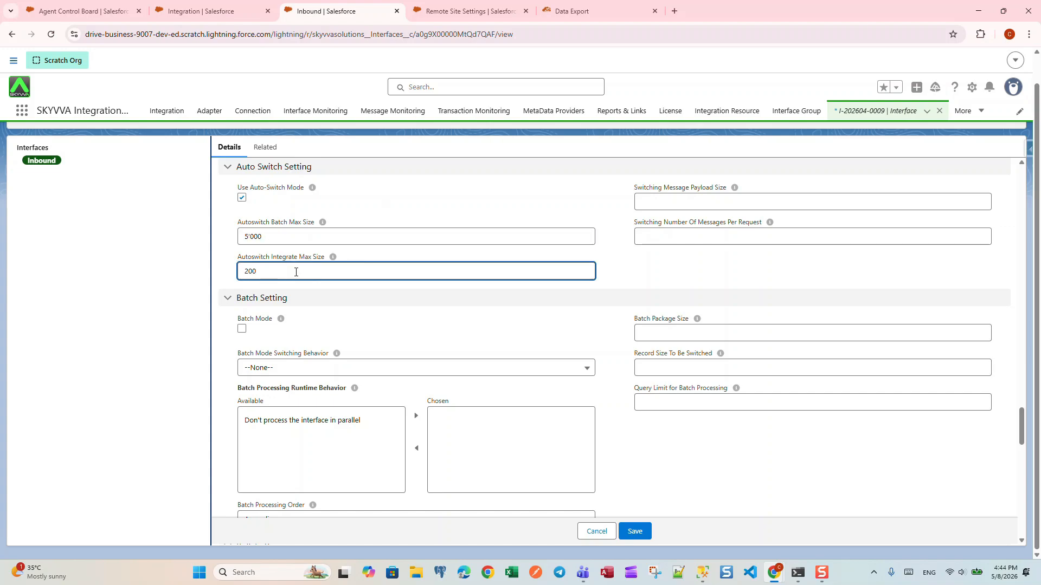
key("BackSpace")
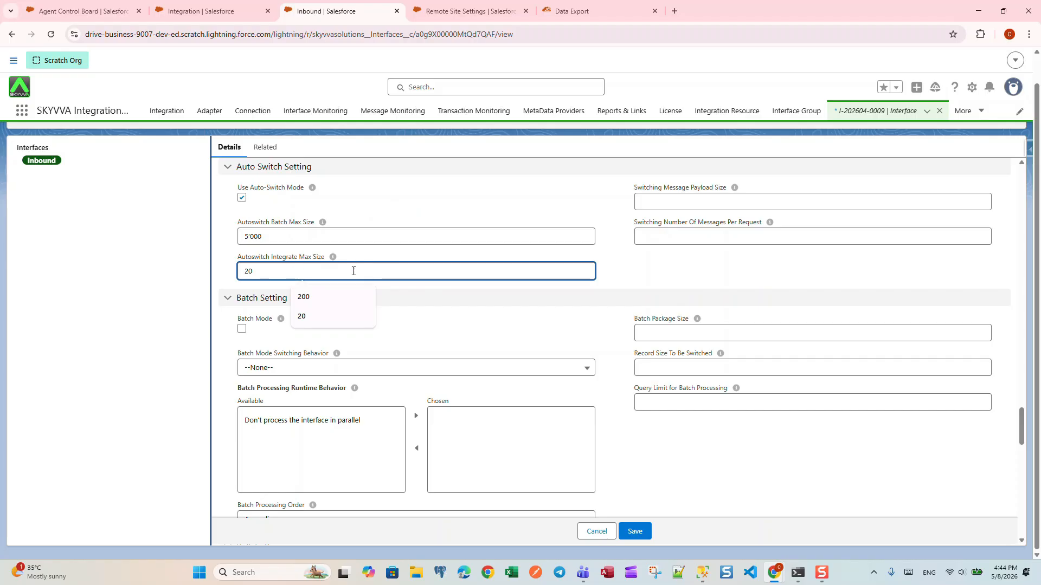
left_click(411, 320)
Set the Autoswitch Batch Max Size to 100 and save the Inbound interface.
left_click(290, 235)
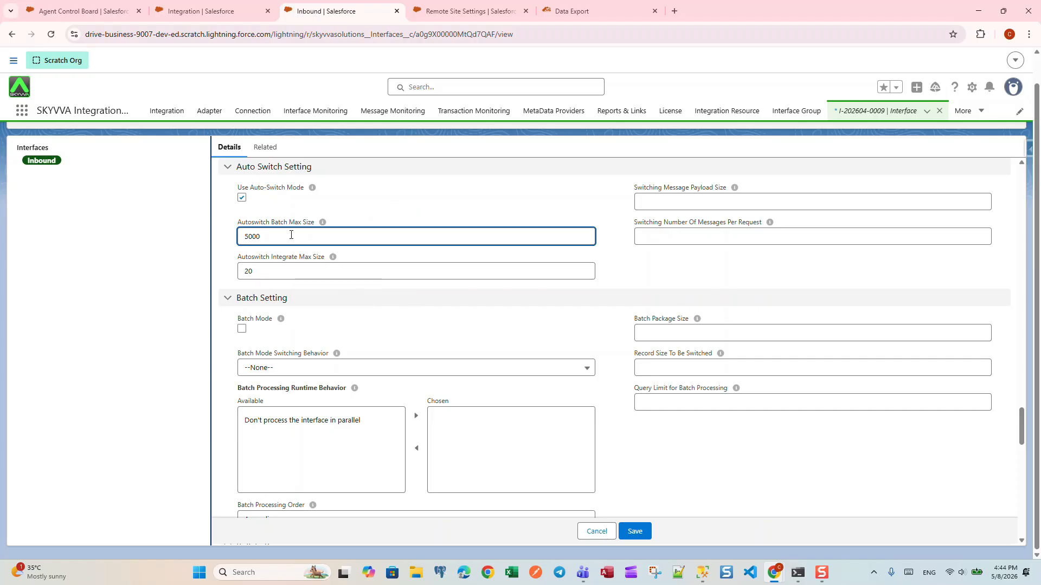
key("BackSpace")
key("BackSpace")
key("BackSpace")
key("BackSpace")
type("100")
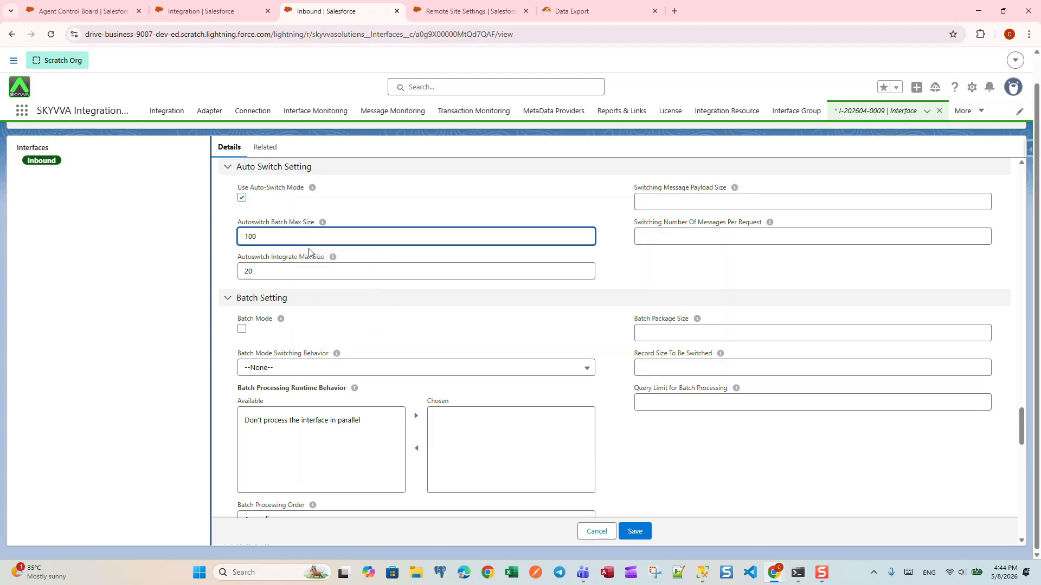
left_click(353, 207)
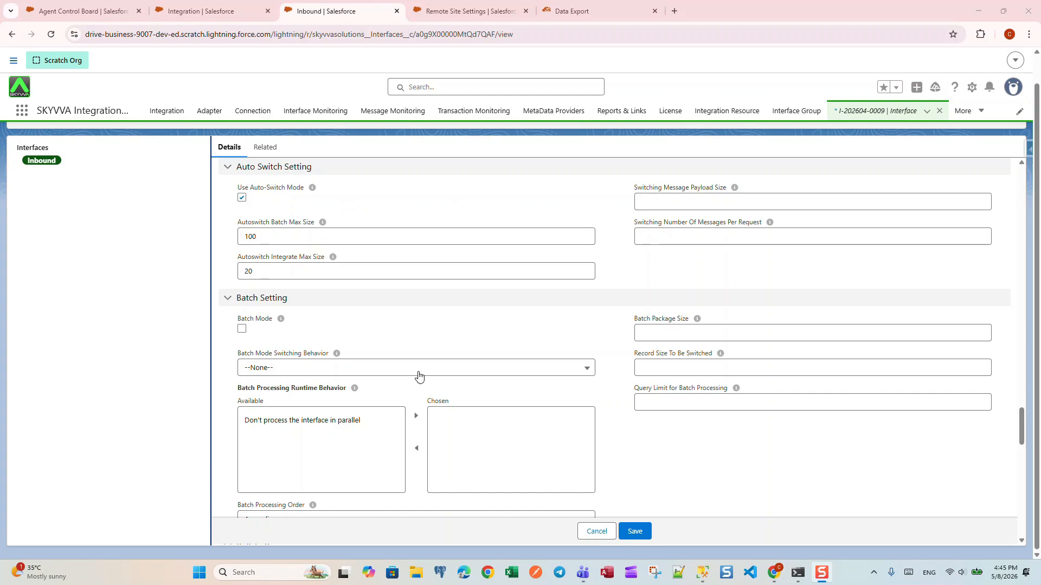
left_click(635, 533)
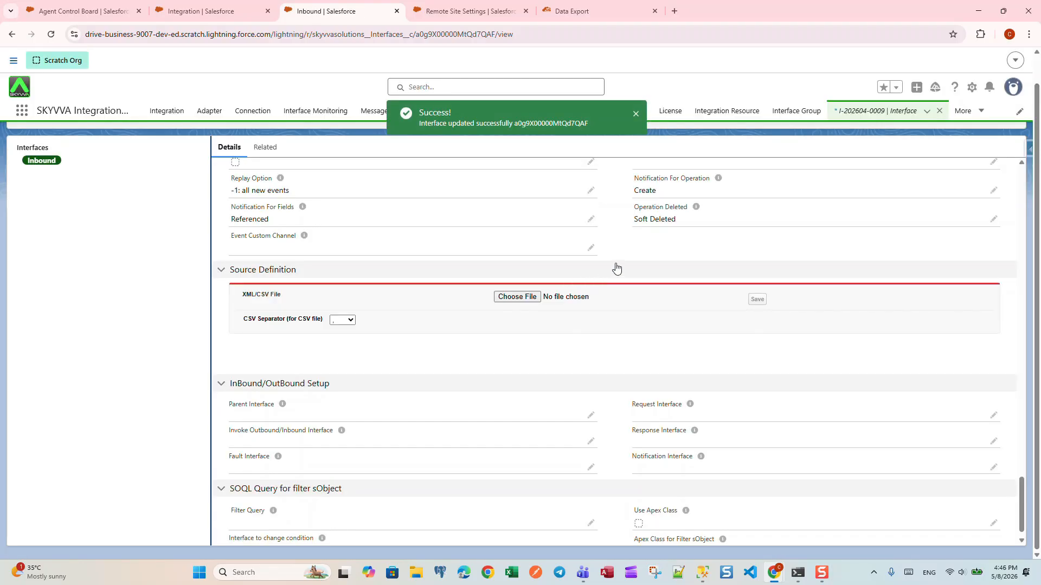
Switch to SQL Server Management Studio and enlarge the results area to review all tbaccount rows returned by the query.
scroll(596, 257, "up", 2)
scroll(354, 256, "up", 15)
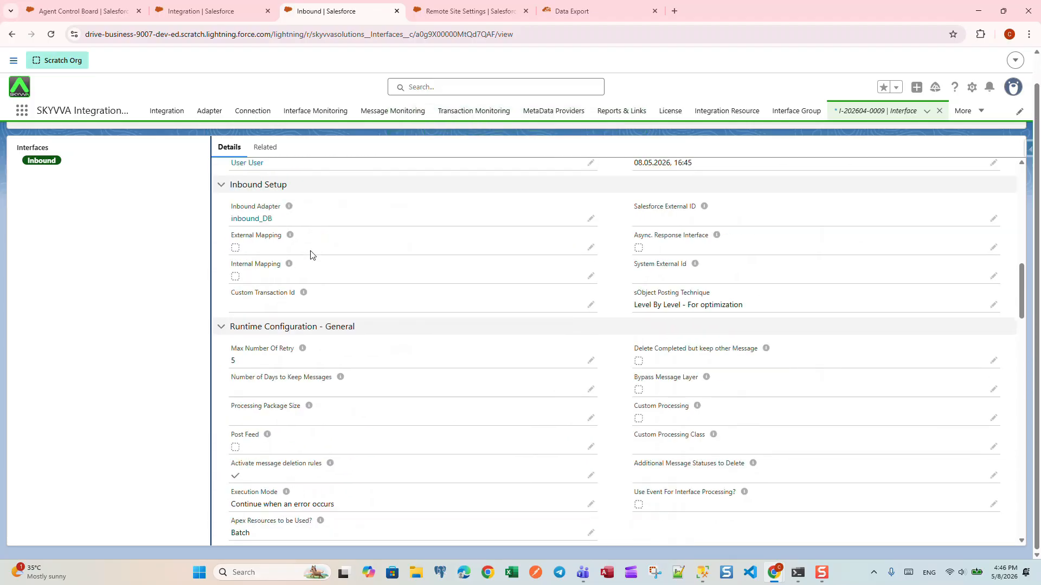
scroll(313, 252, "up", 5)
scroll(272, 235, "up", 1)
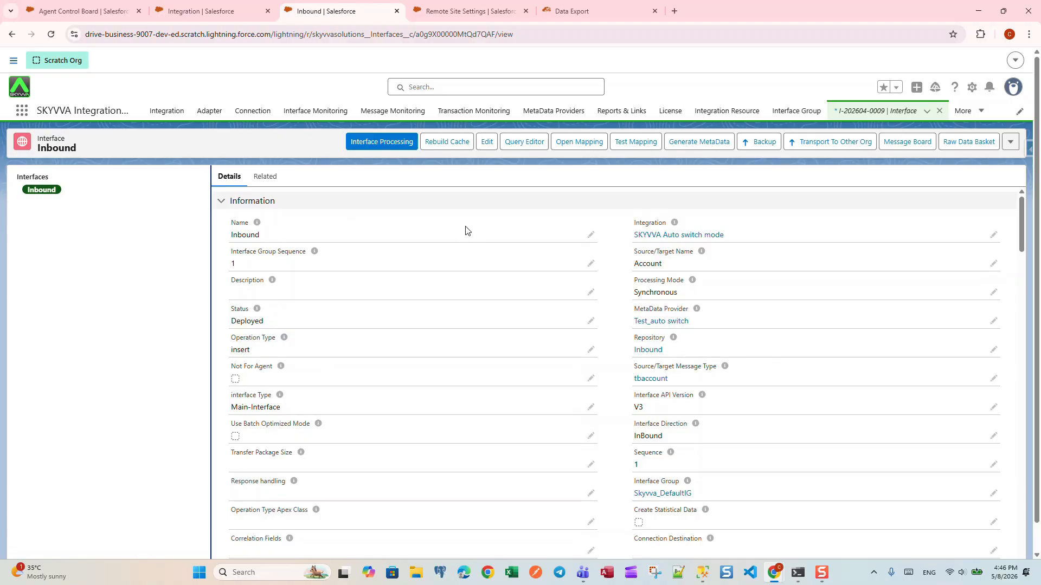
left_click(704, 575)
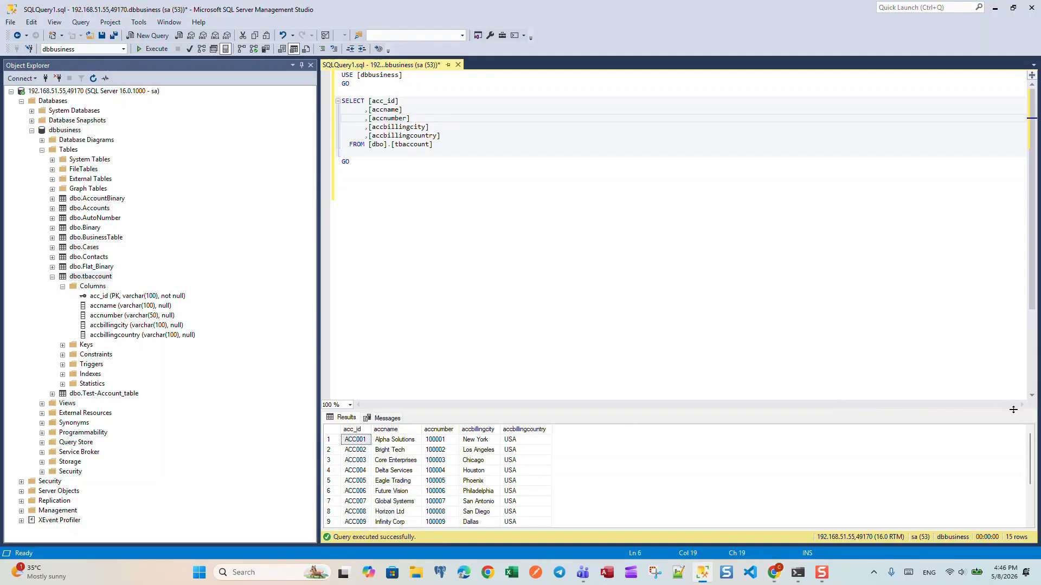
left_click_drag(986, 411, 987, 247)
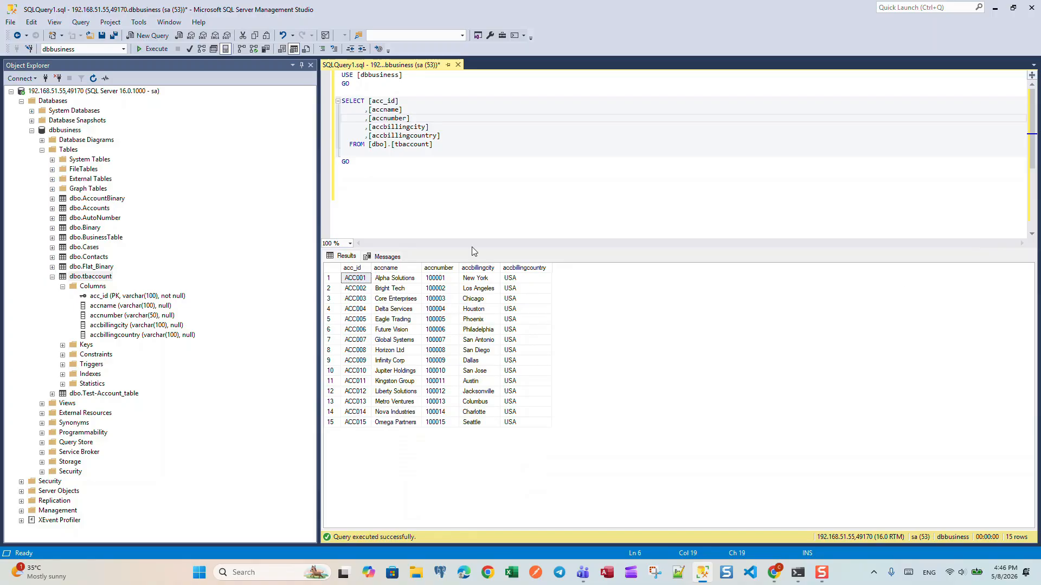
left_click(456, 217)
left_click(594, 301)
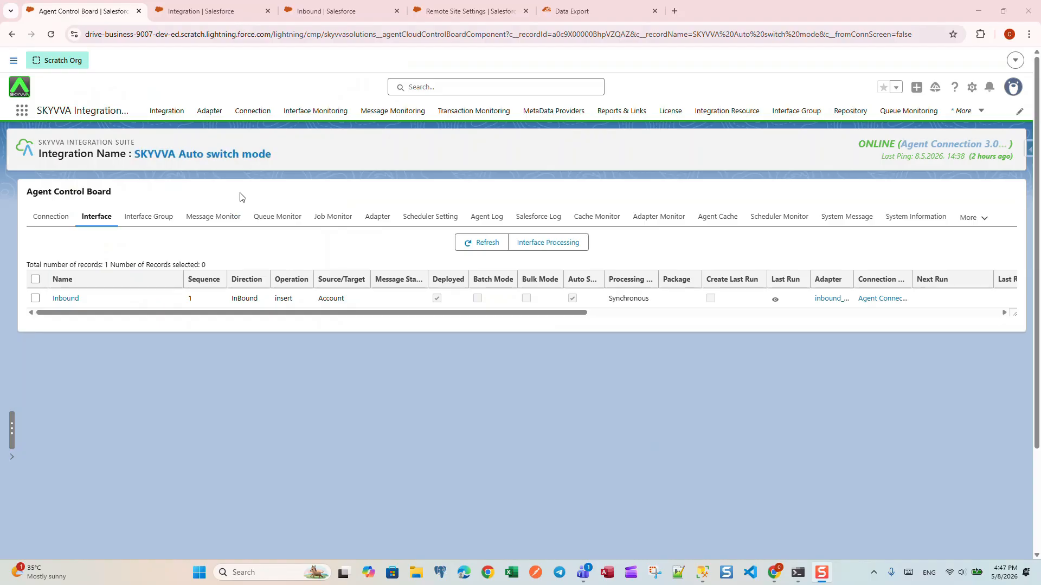
Run Interface Processing for the Inbound interface on the Agent Control Board, using the interface's Database Query to select the external records.
left_click(36, 299)
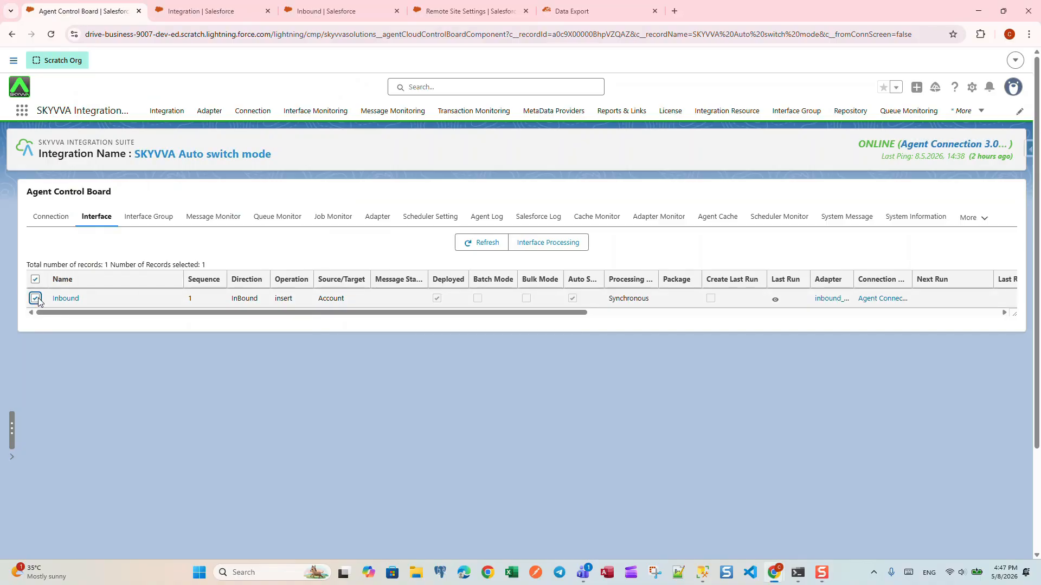
left_click(565, 247)
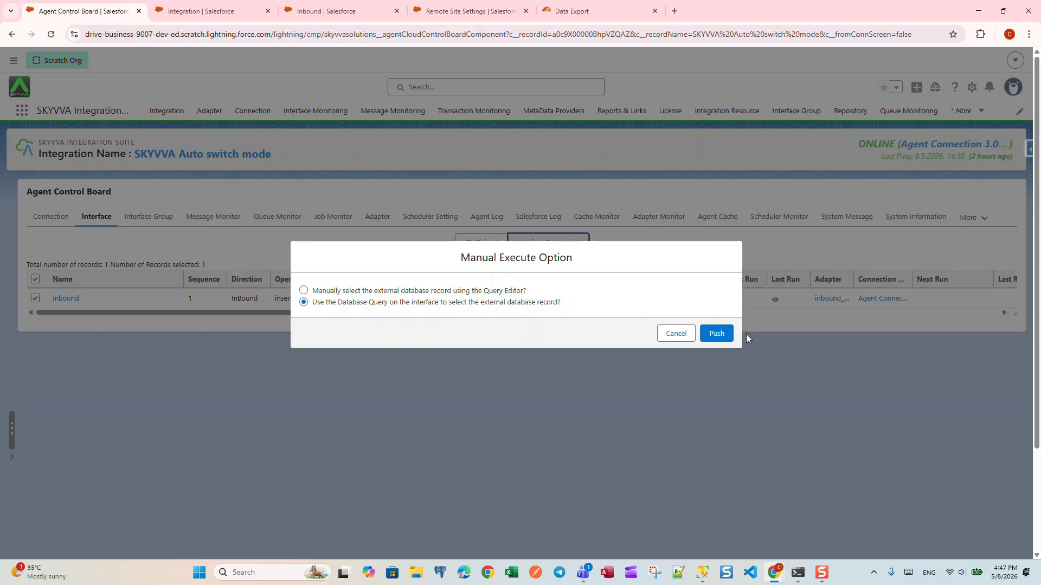
left_click(721, 339)
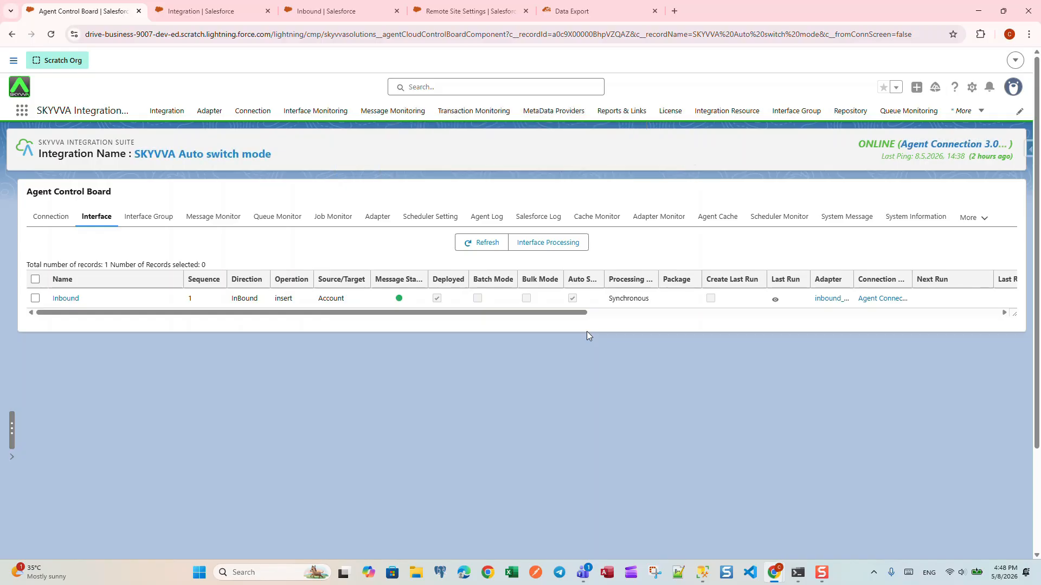
Load the SKYVVA Auto switch mode messages in the Message Monitor with default filters and examine their type, status and total number.
left_click(215, 223)
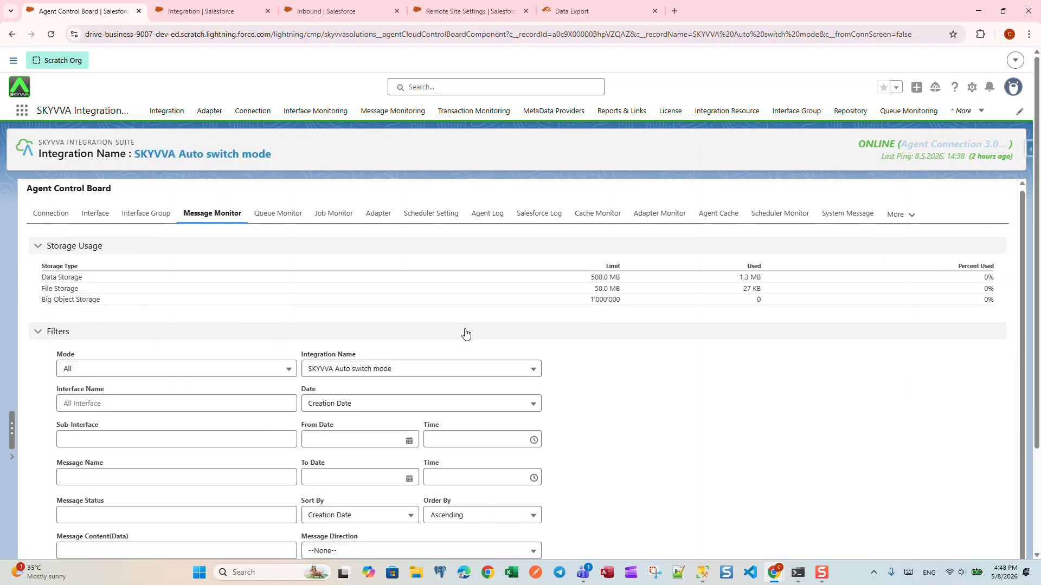
scroll(465, 342, "down", 5)
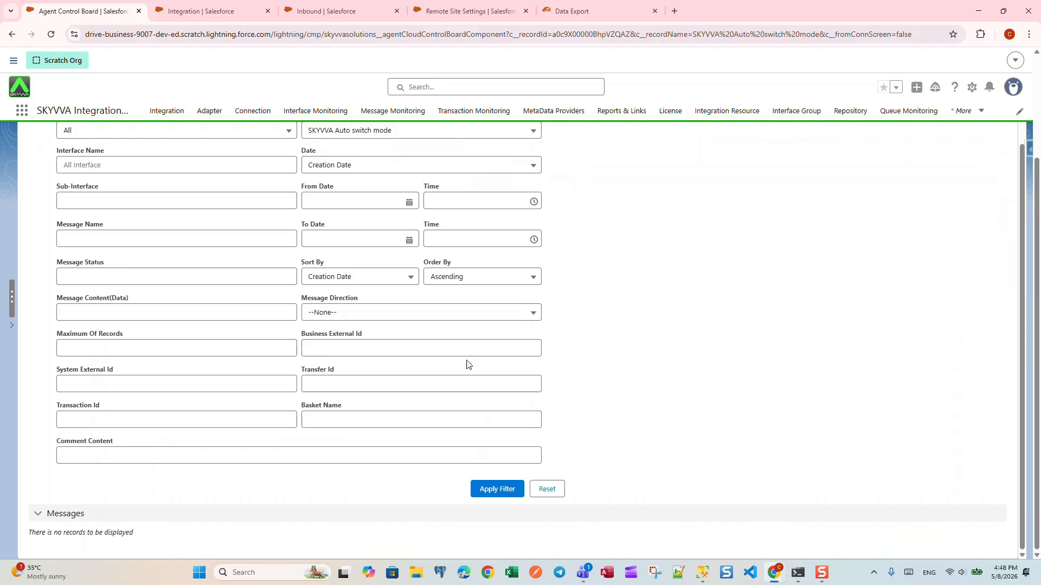
left_click(494, 490)
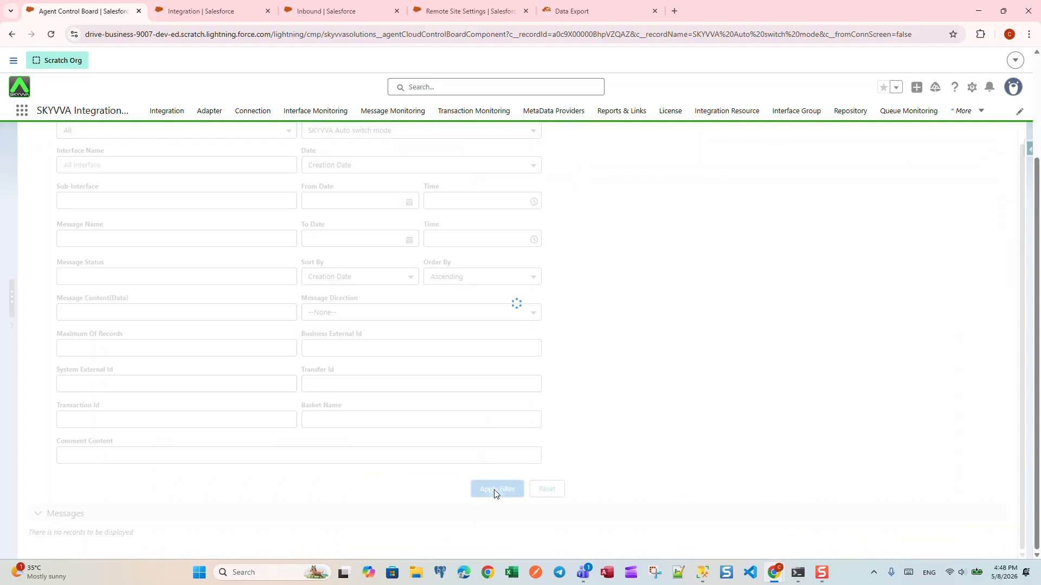
scroll(569, 374, "down", 7)
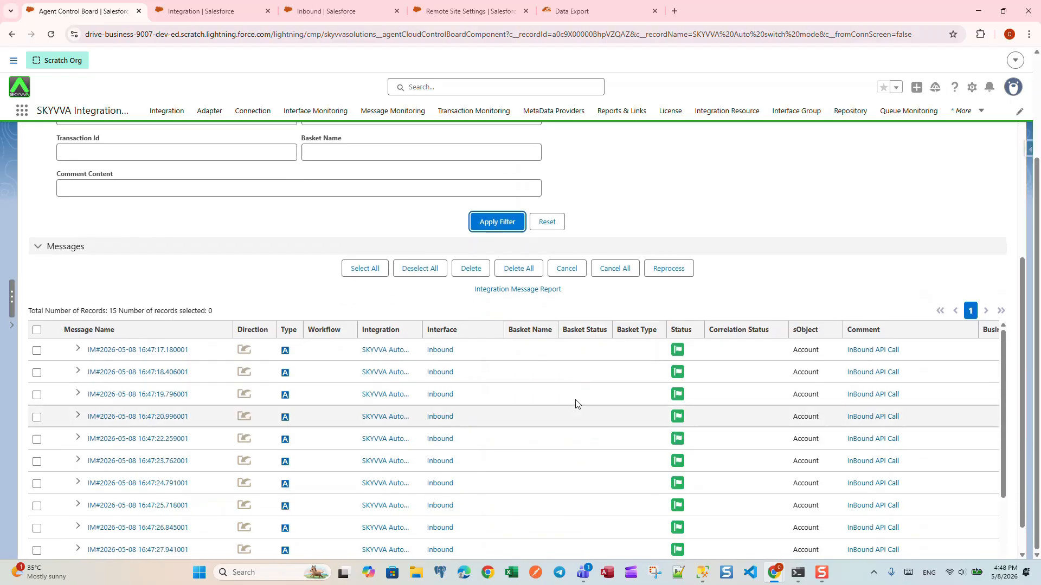
scroll(575, 399, "up", 3)
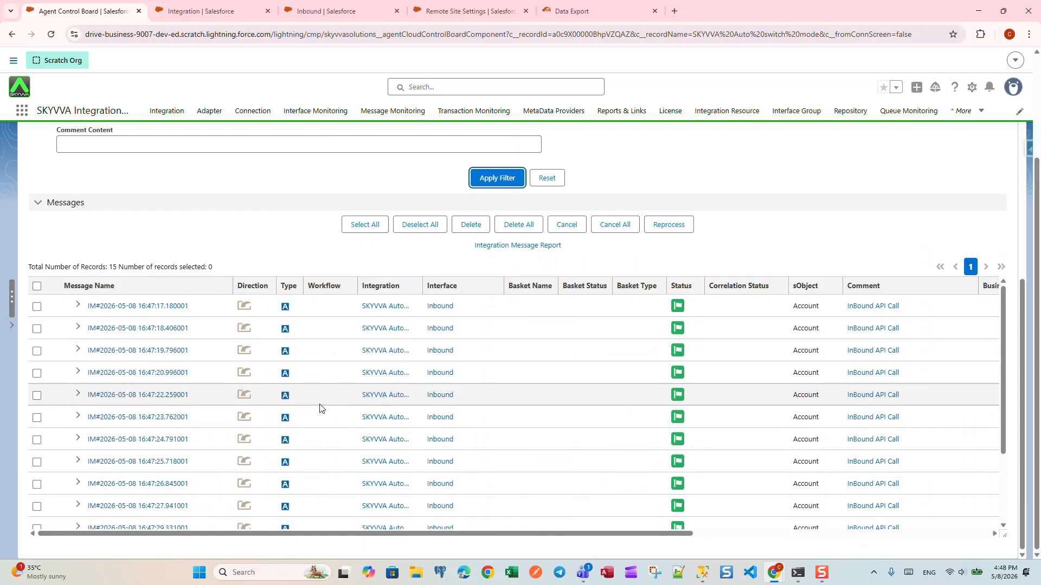
scroll(319, 407, "down", 3)
scroll(319, 406, "up", 6)
scroll(224, 325, "down", 3)
scroll(147, 295, "down", 3)
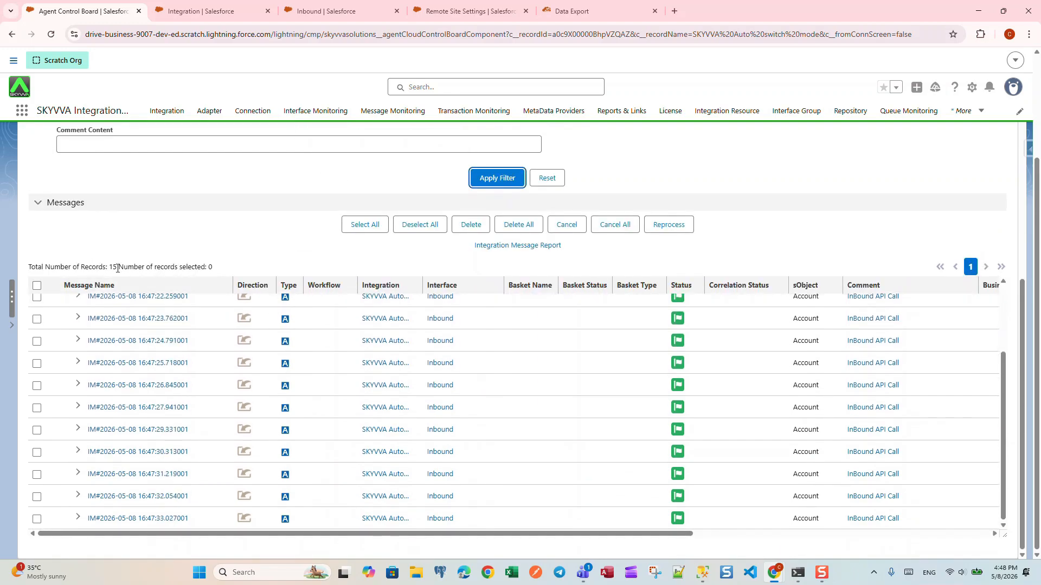
left_click_drag(145, 267, 109, 267)
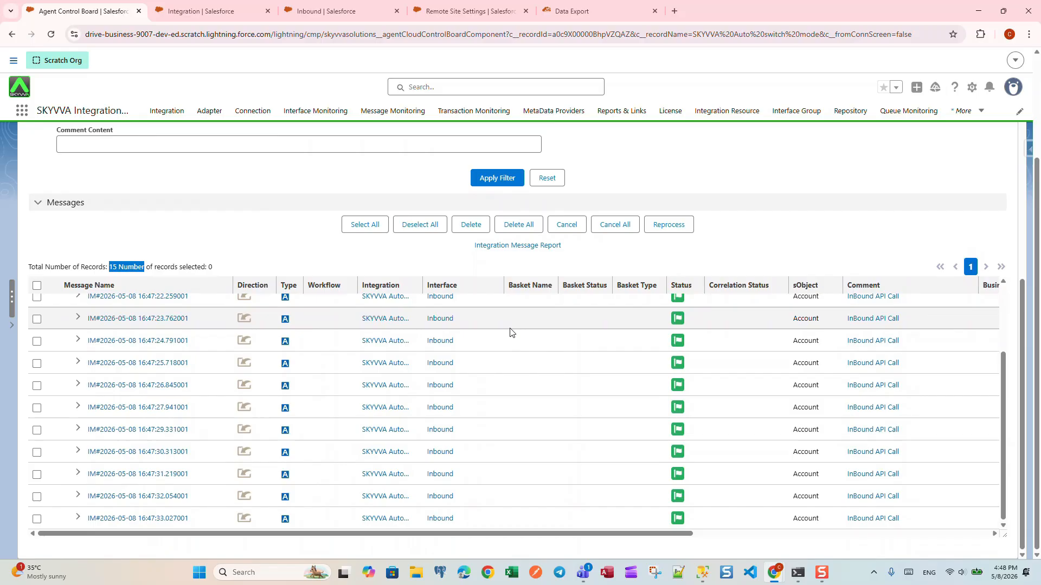
Rerun the Account query in Data Export to check the imported records, and switch to SQL Server Management Studio.
left_click(573, 14)
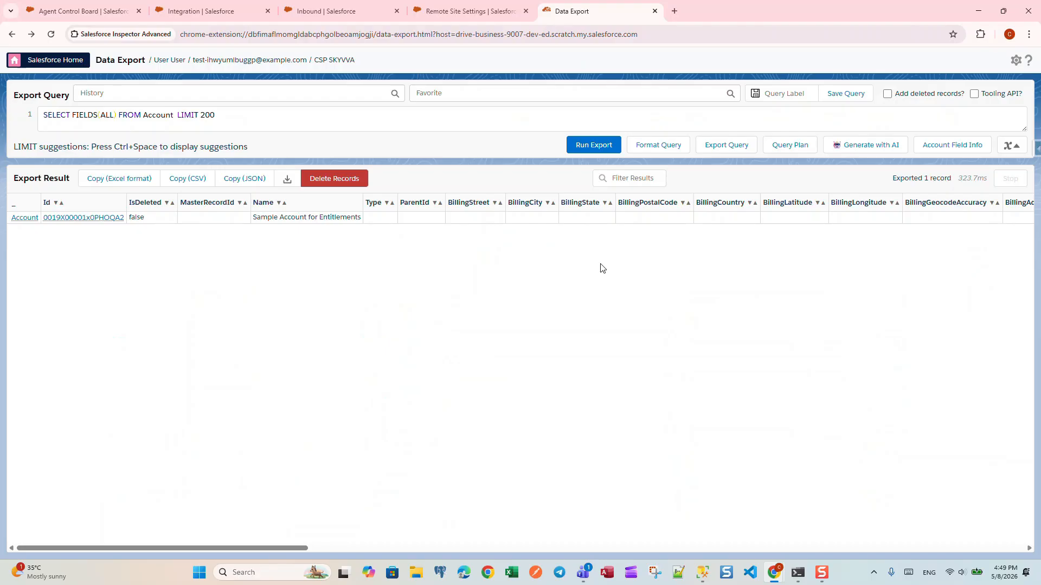
left_click(580, 147)
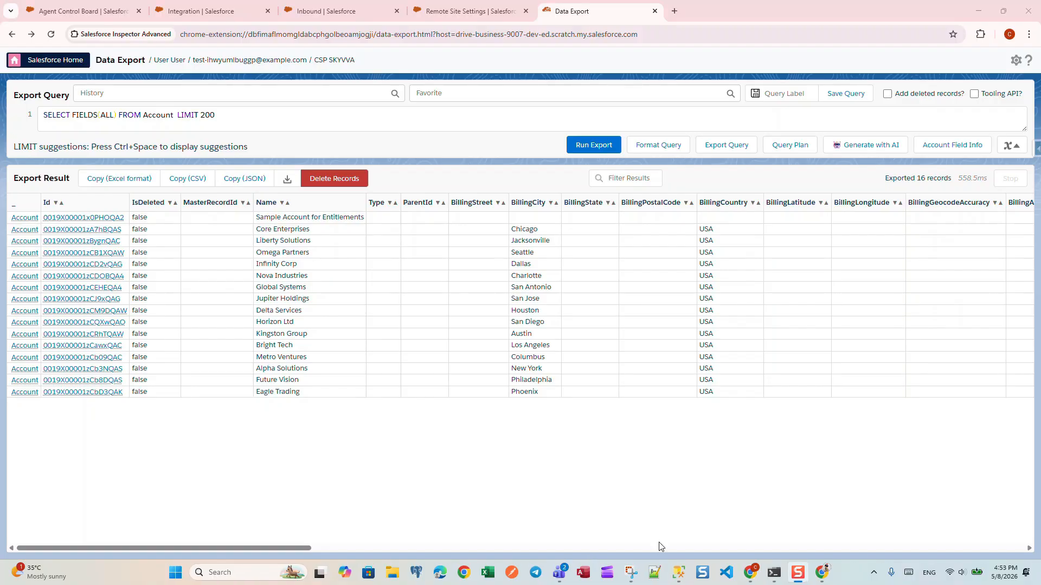
left_click(681, 578)
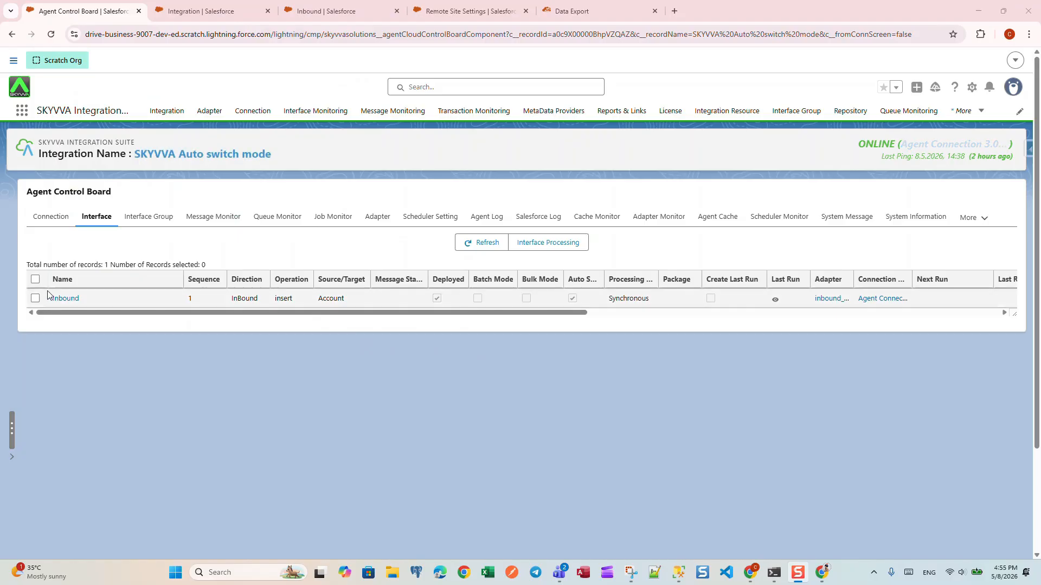
Run Interface Processing for the Inbound interface on the Agent Control Board with its Database Query selecting the external records.
left_click(35, 299)
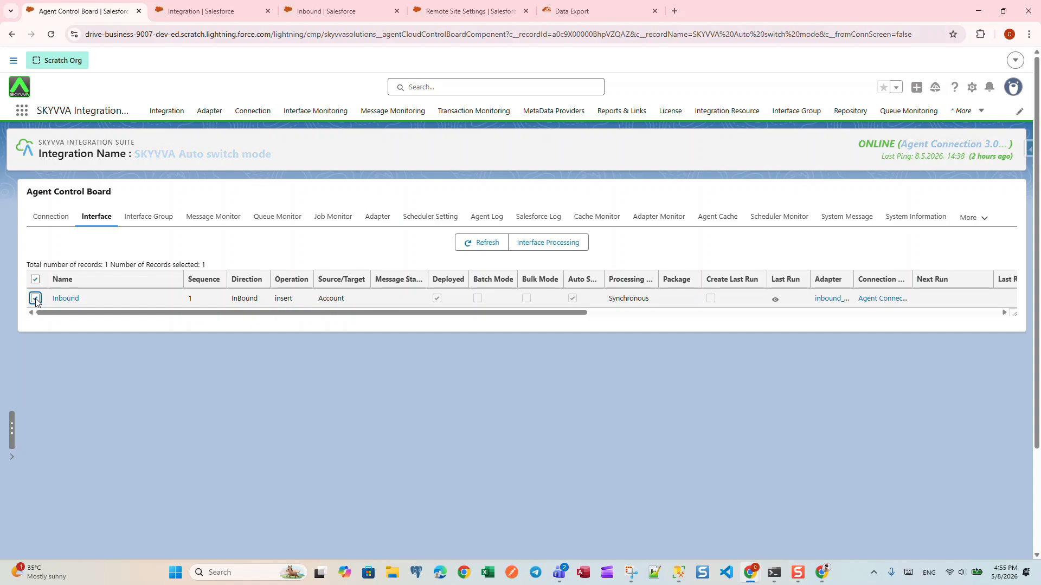
left_click(560, 247)
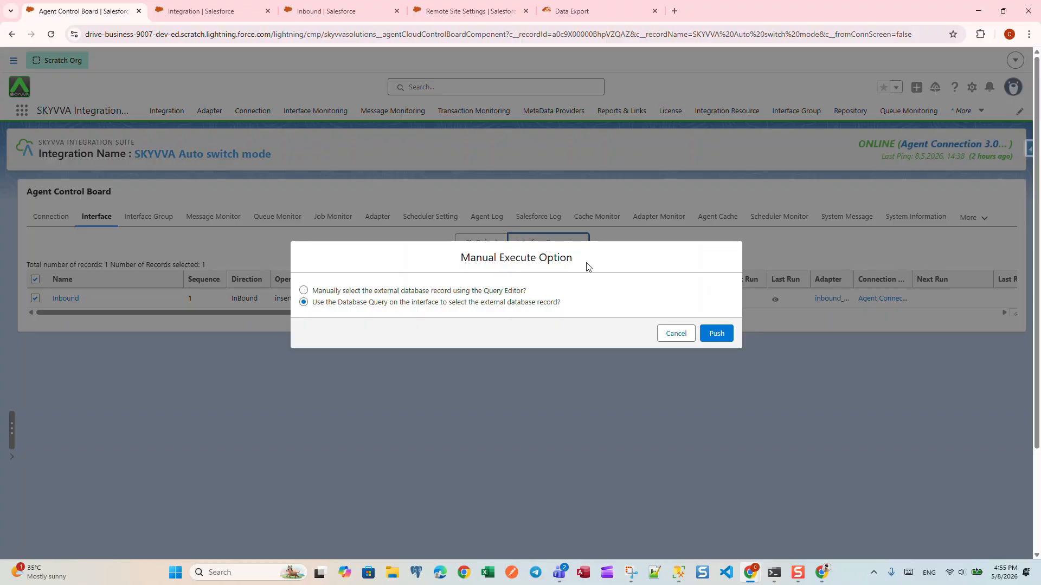
left_click(715, 333)
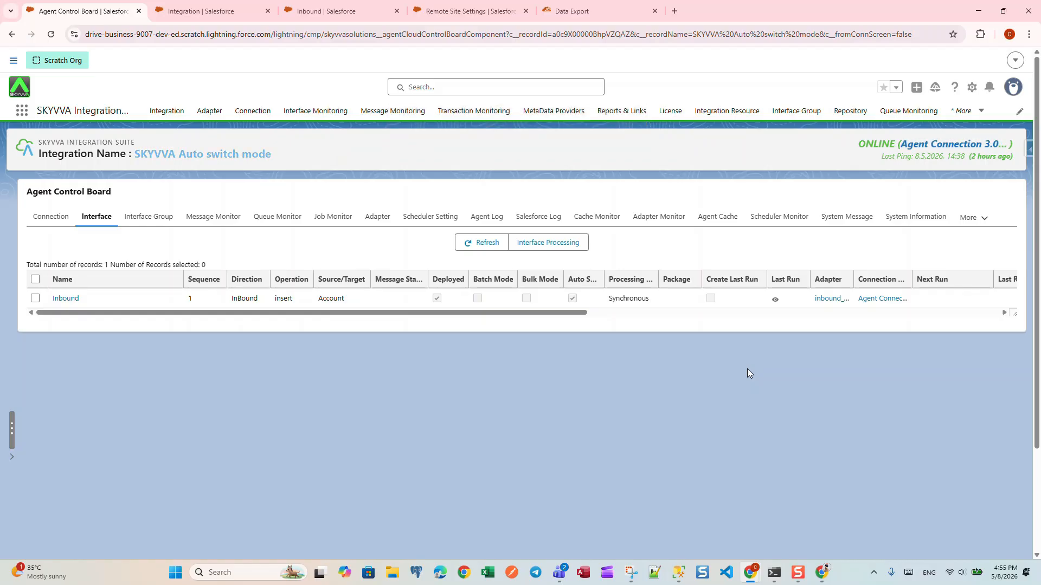
Process the Inbound working baskets IB-00007 and IB-00006 on the integration's Batch Control Board and refresh the basket list.
left_click(220, 12)
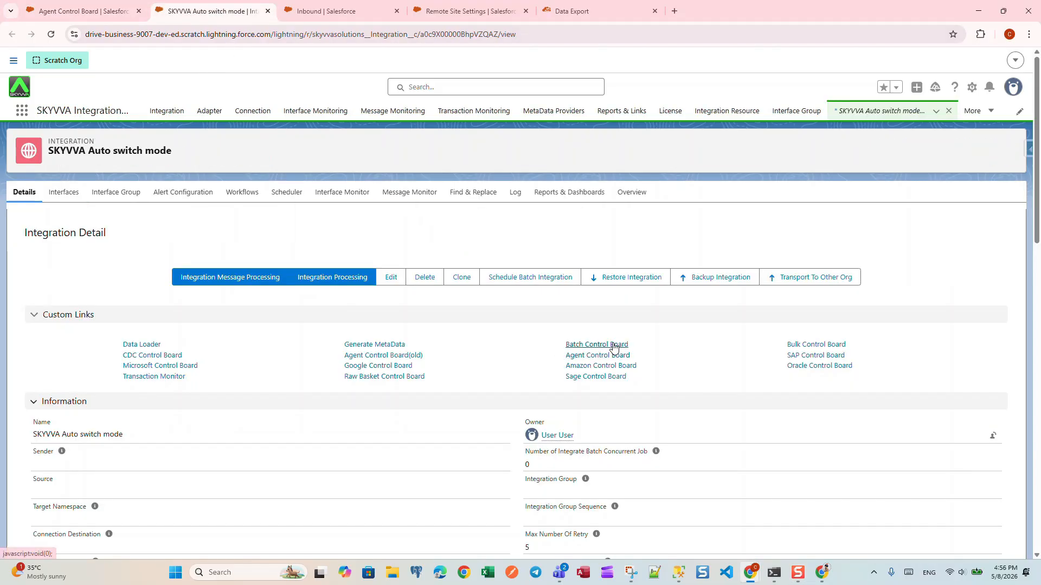
left_click(594, 345)
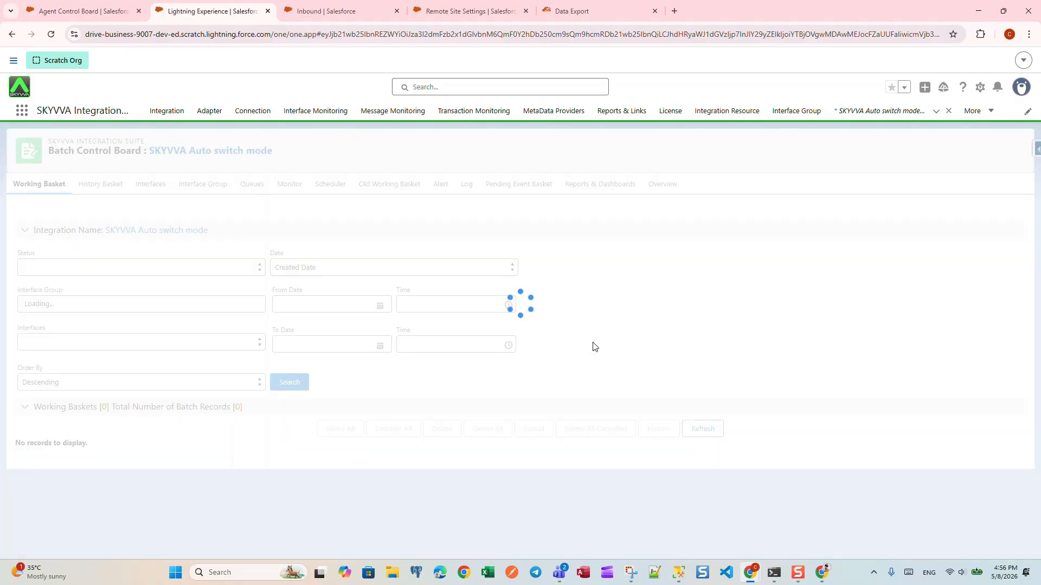
scroll(598, 327, "down", 1)
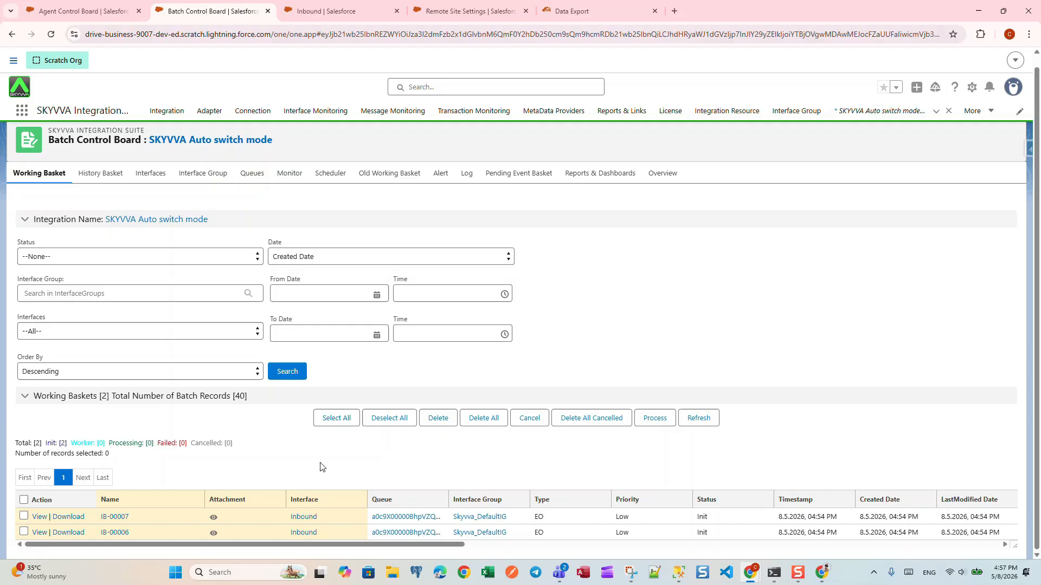
left_click(24, 499)
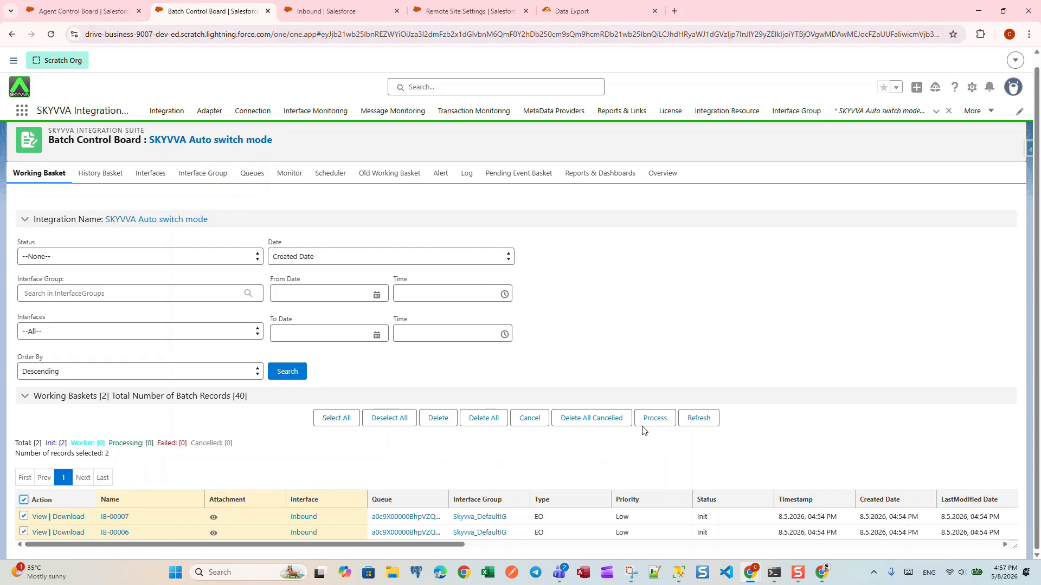
left_click(654, 420)
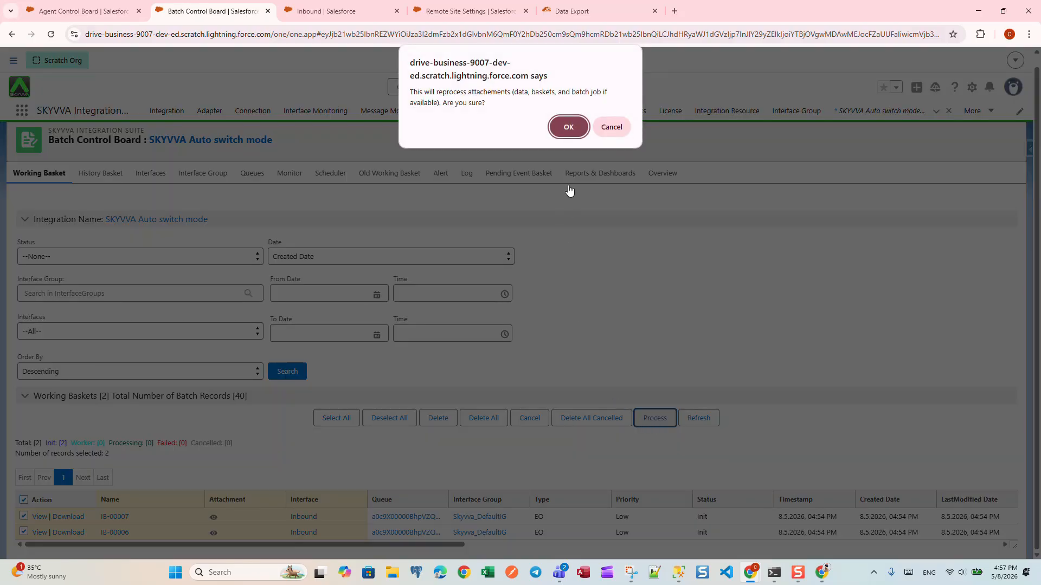
left_click(558, 134)
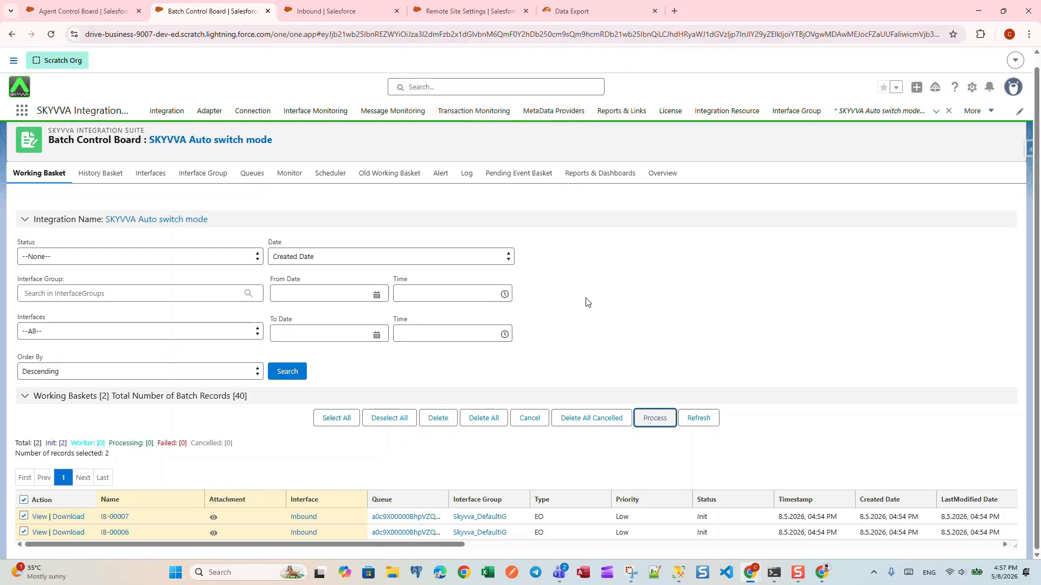
scroll(588, 340, "down", 1)
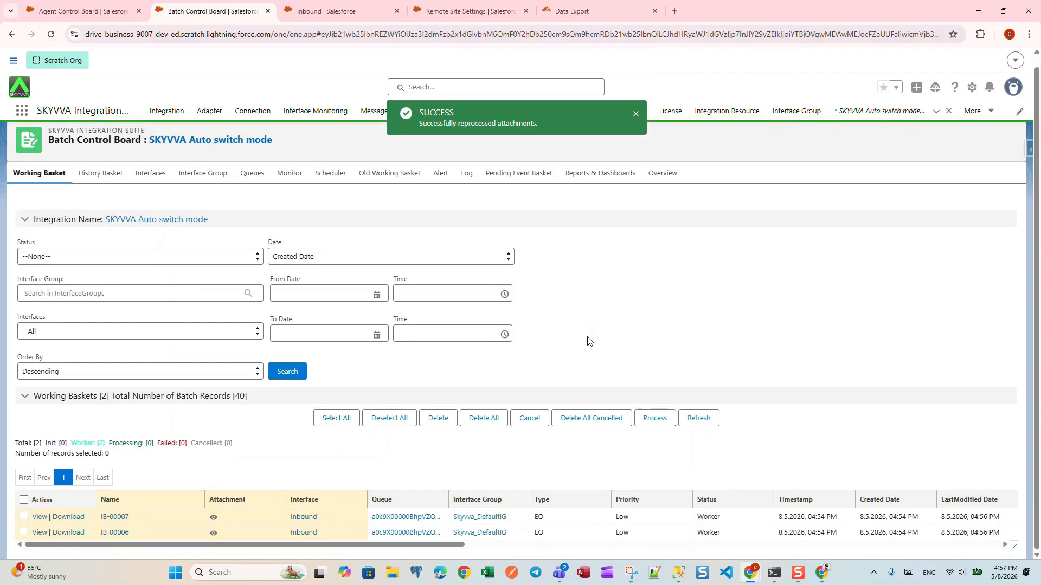
left_click(694, 421)
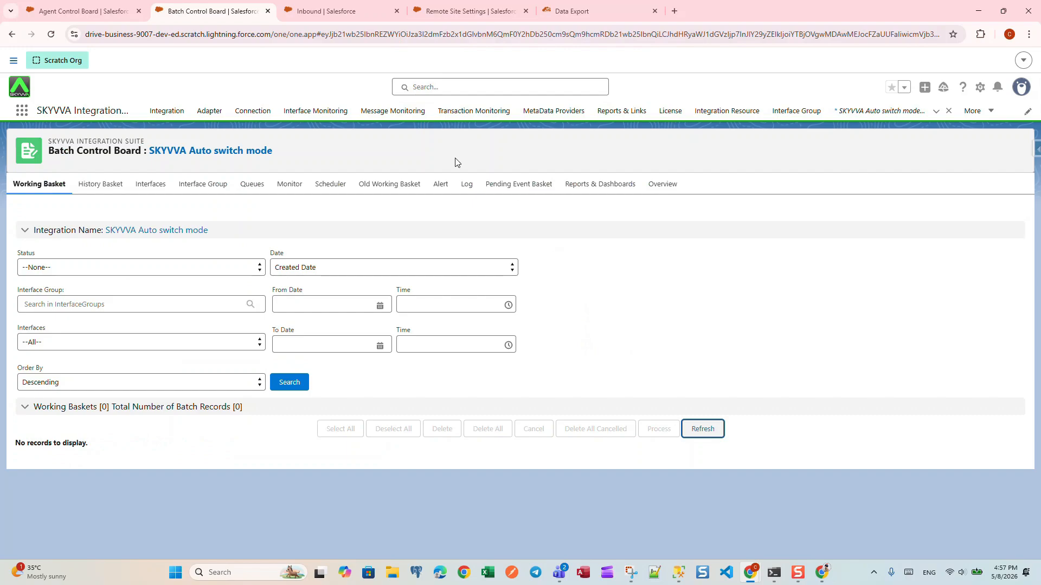
Load the SKYVVA Auto switch mode messages in the Agent Control Board's Message Monitor with the default filters.
left_click(80, 12)
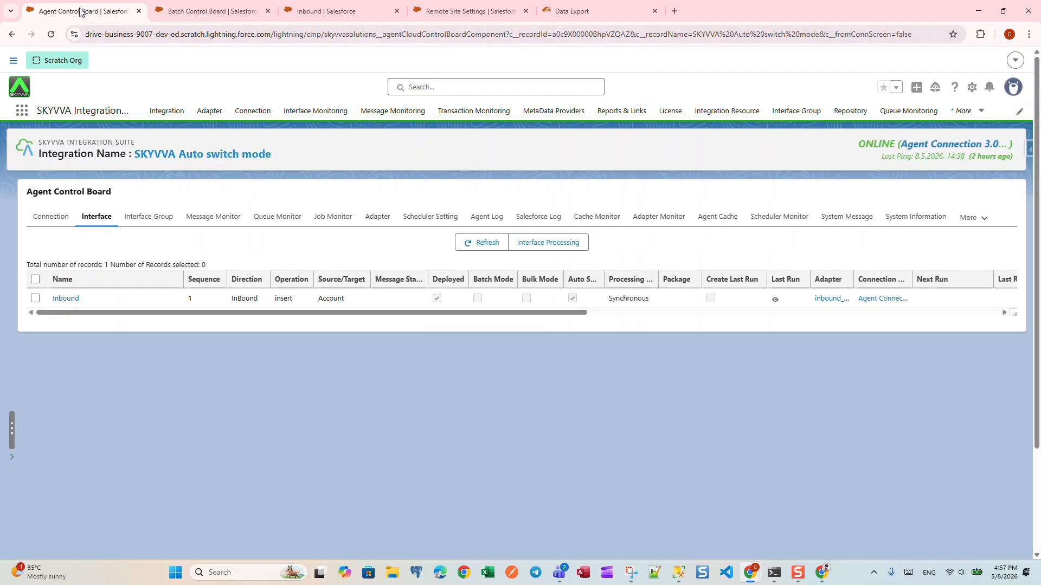
left_click(213, 217)
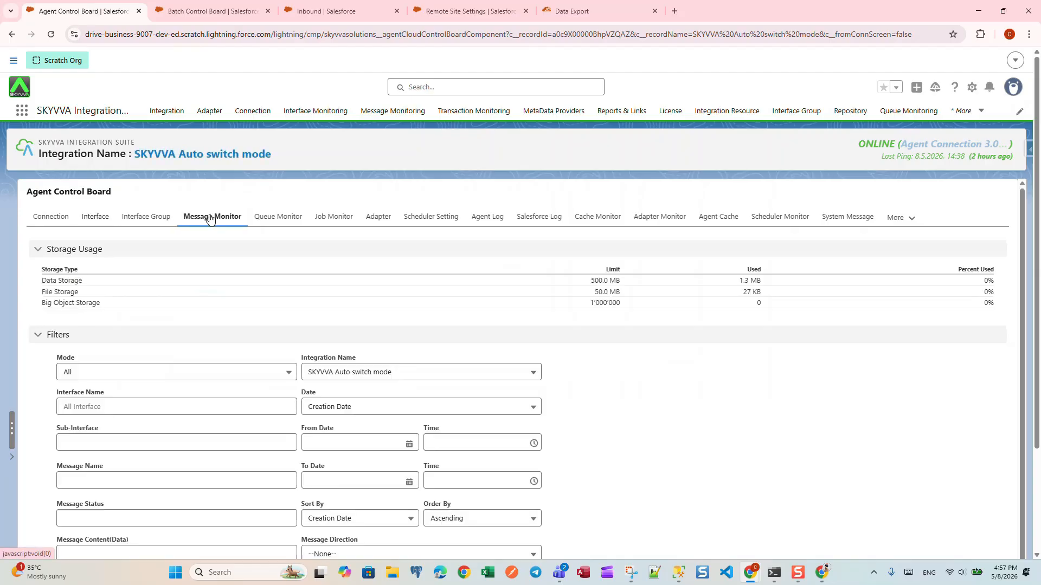
scroll(428, 298, "down", 4)
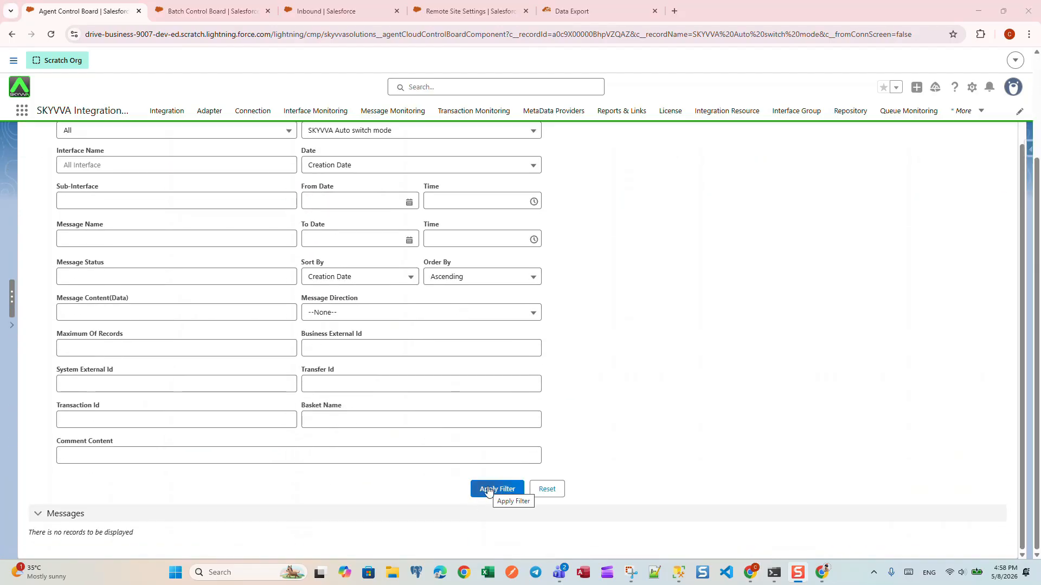
left_click(488, 490)
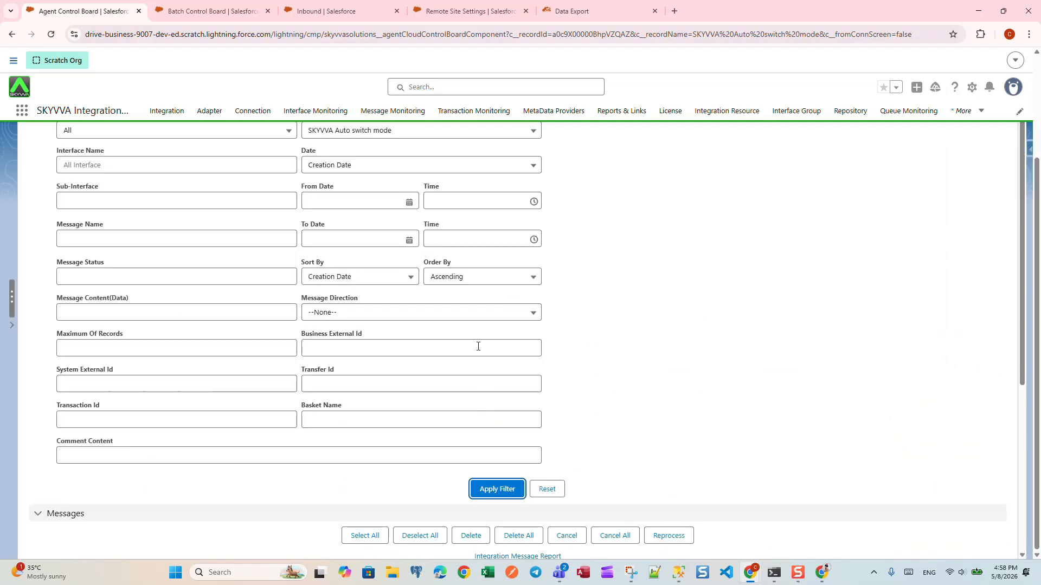
scroll(476, 343, "down", 5)
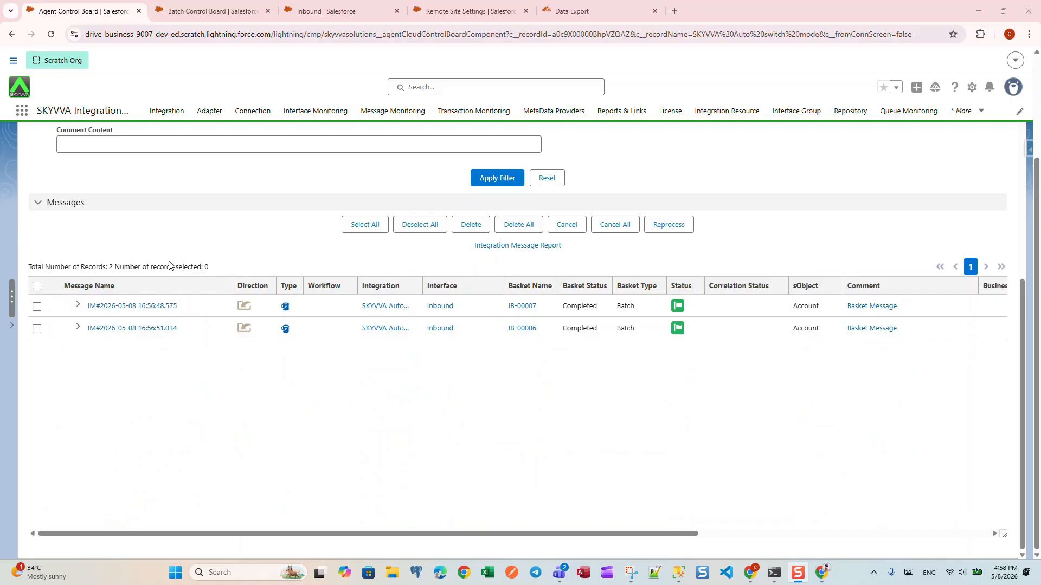
Expand the parent messages of baskets IB-00007 and IB-00006 and review the status and comments of their child messages.
left_click(78, 306)
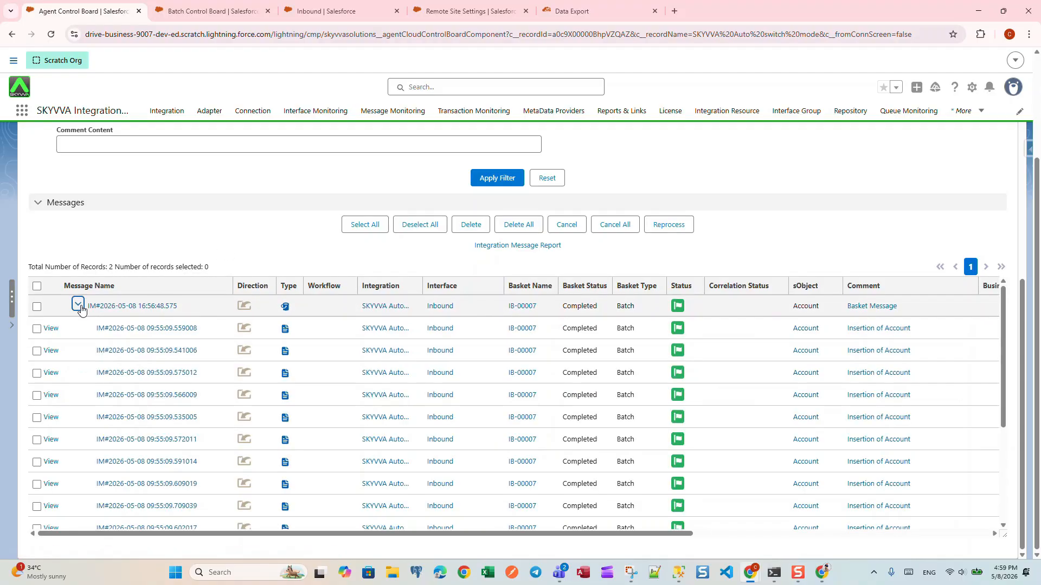
scroll(151, 369, "down", 4)
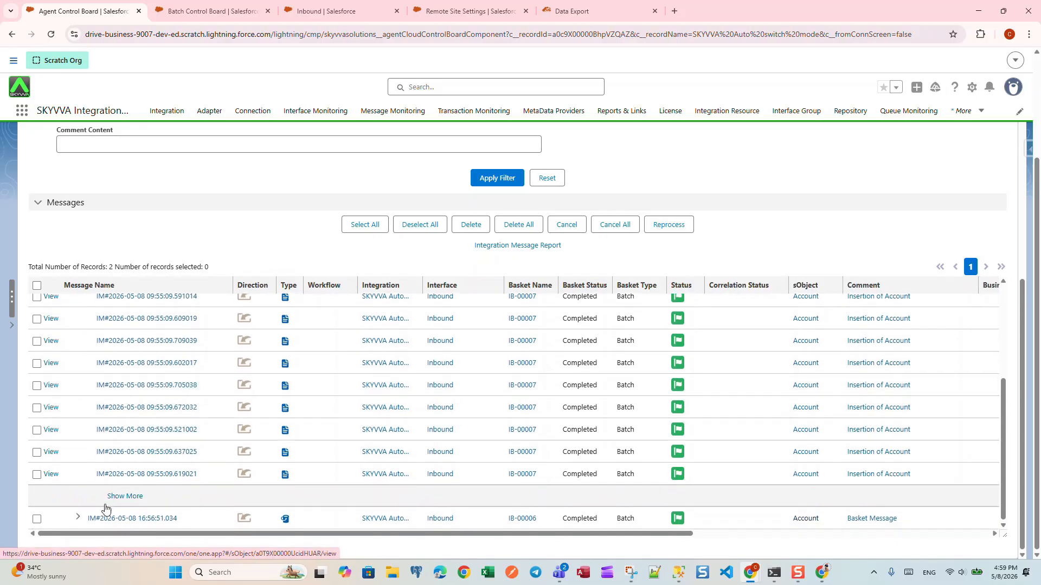
left_click(78, 517)
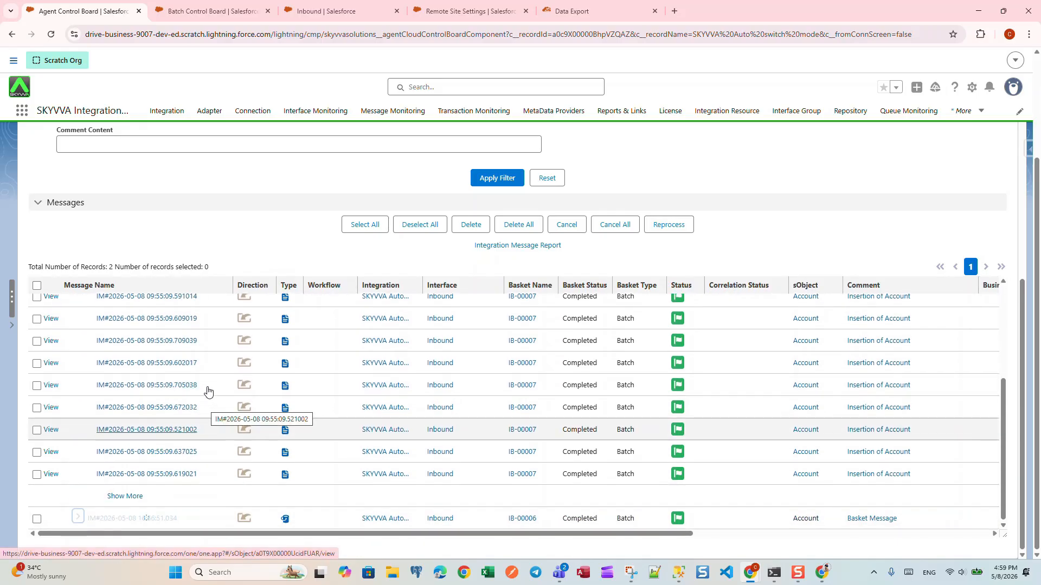
scroll(217, 393, "down", 5)
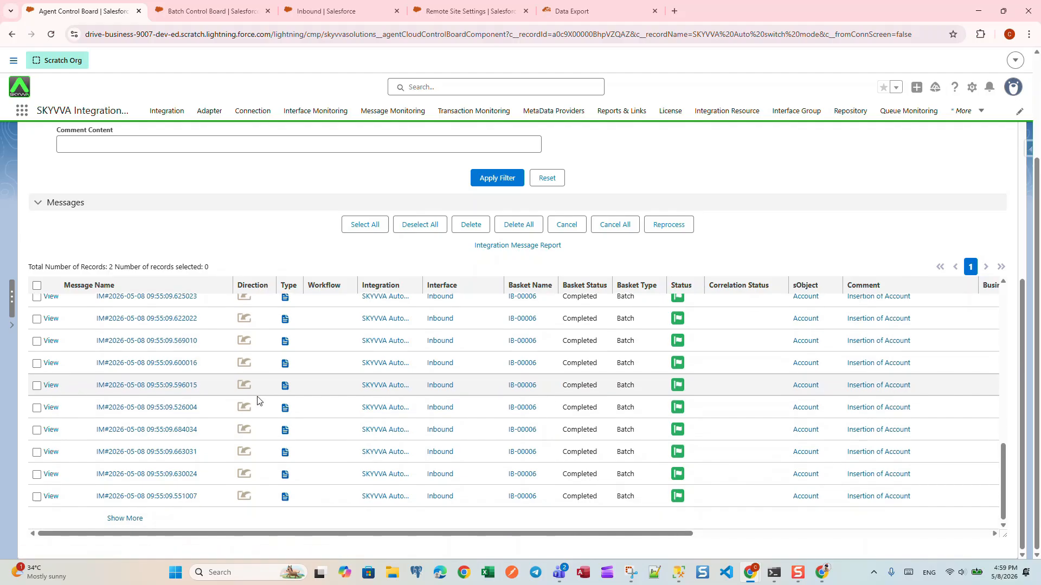
scroll(258, 401, "up", 10)
scroll(188, 385, "down", 4)
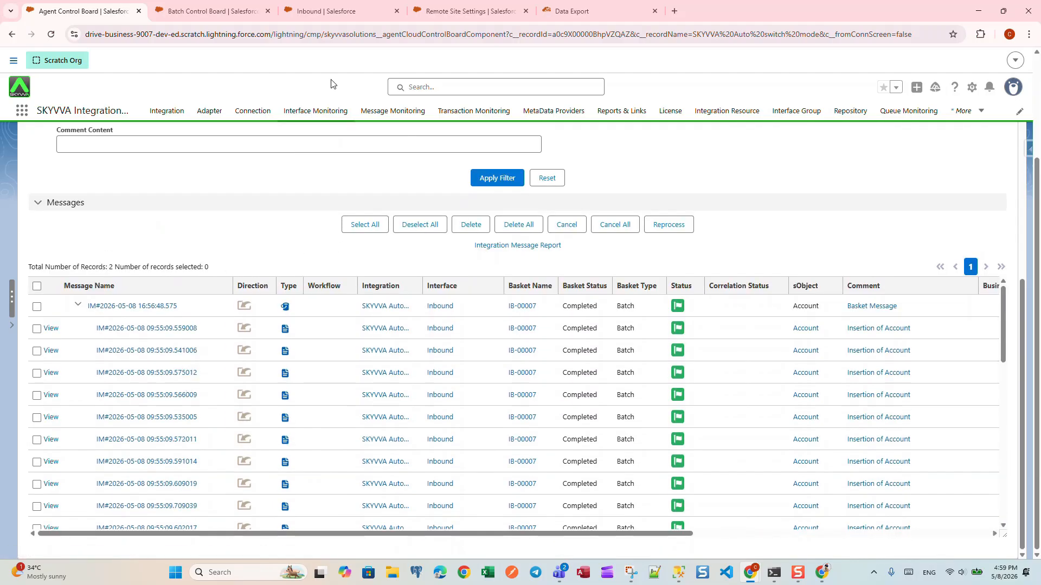
Rerun the Account query in Data Export and look through all the exported account records.
left_click(591, 10)
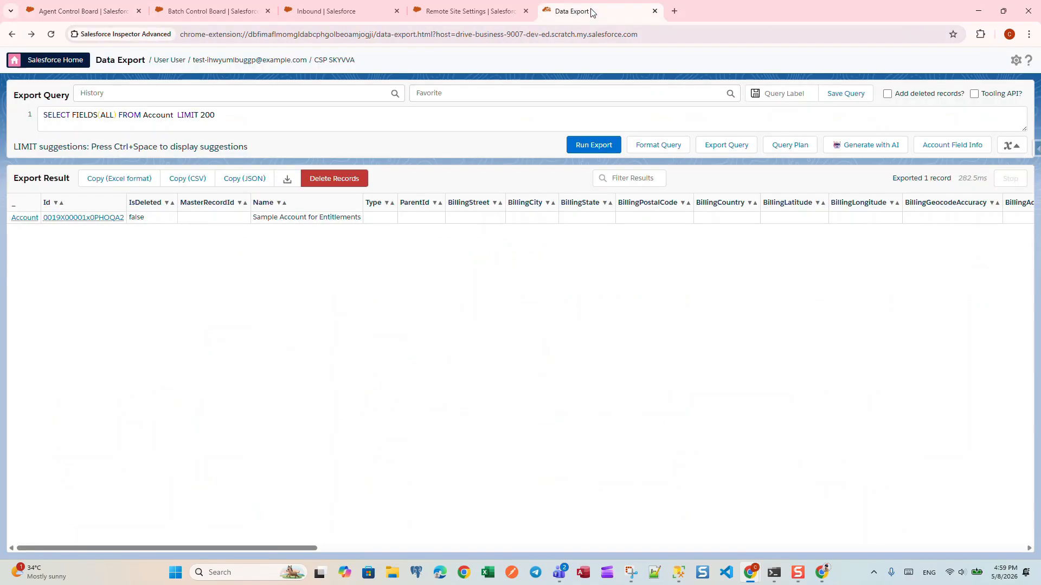
left_click(597, 147)
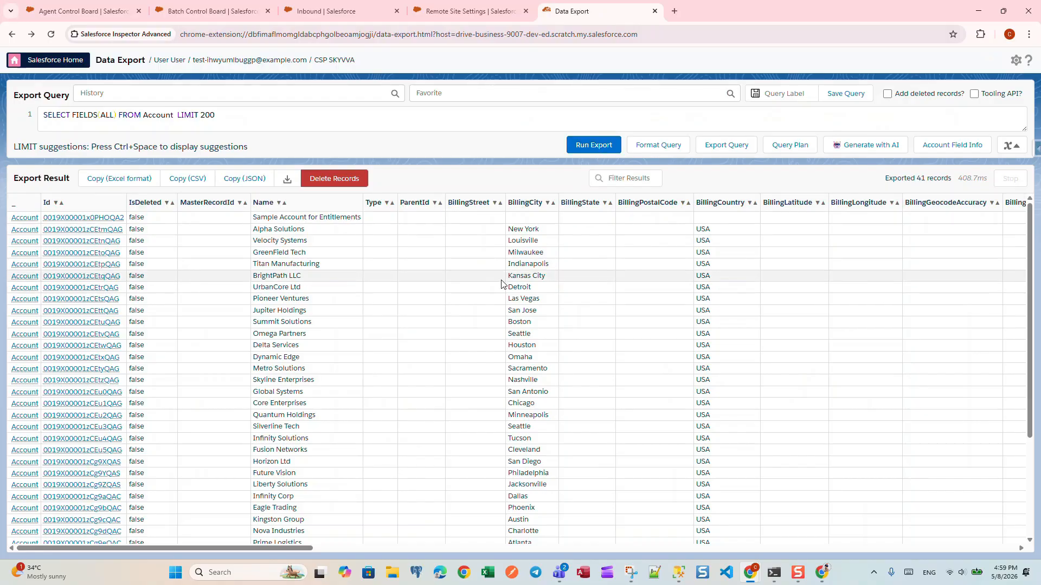
scroll(395, 309, "down", 3)
scroll(407, 314, "up", 3)
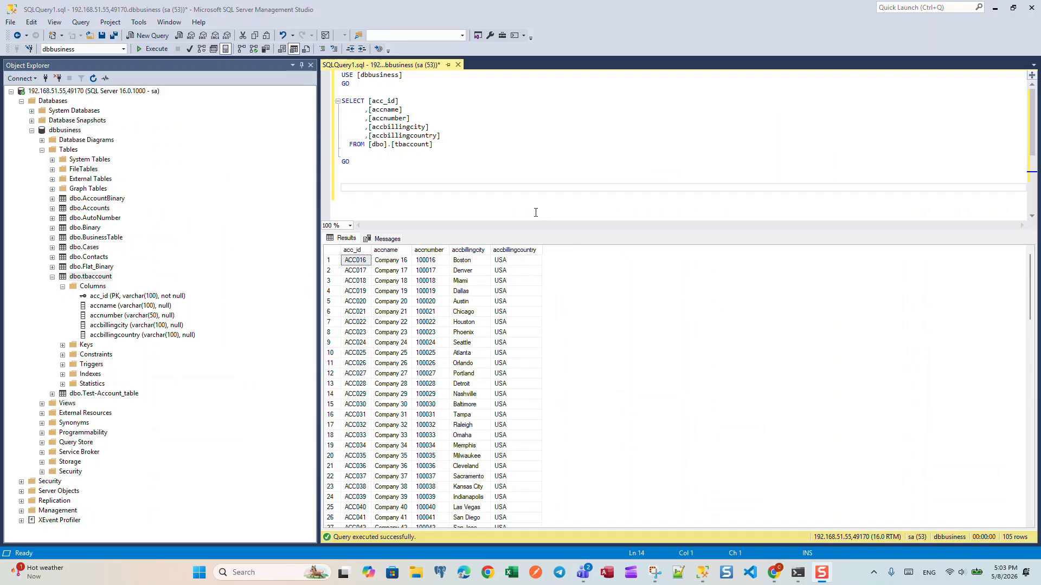
Review the tbaccount rows in SQL Server Management Studio and run Interface Processing for the Inbound interface using its Database Query.
scroll(430, 398, "down", 8)
scroll(478, 372, "up", 8)
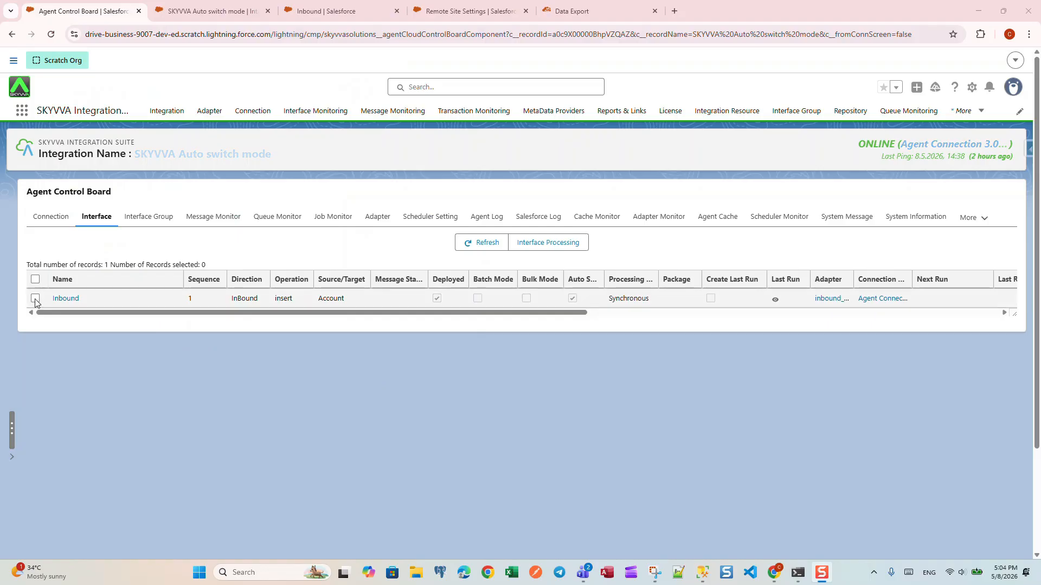
left_click(35, 300)
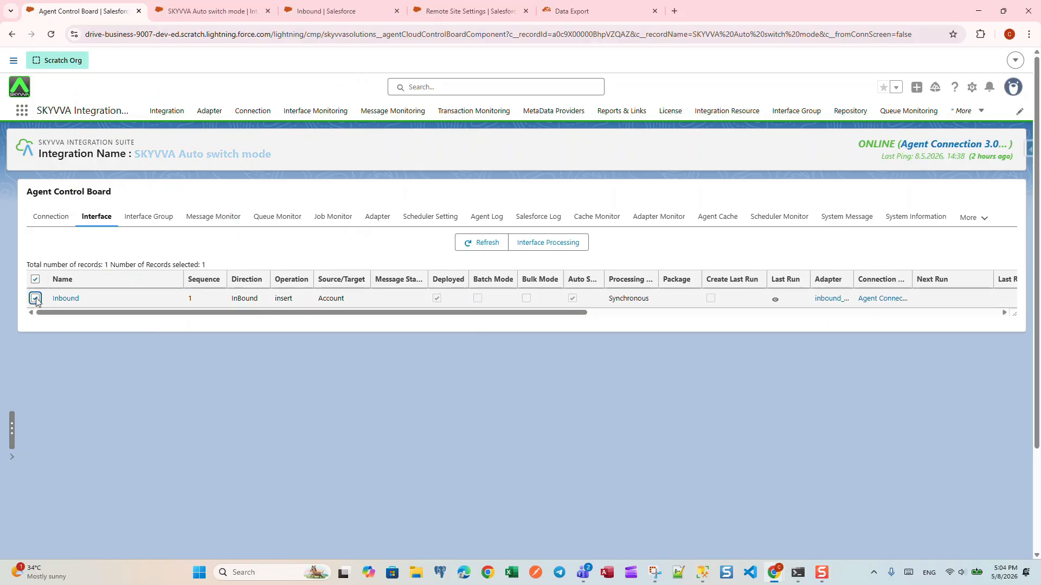
left_click(554, 243)
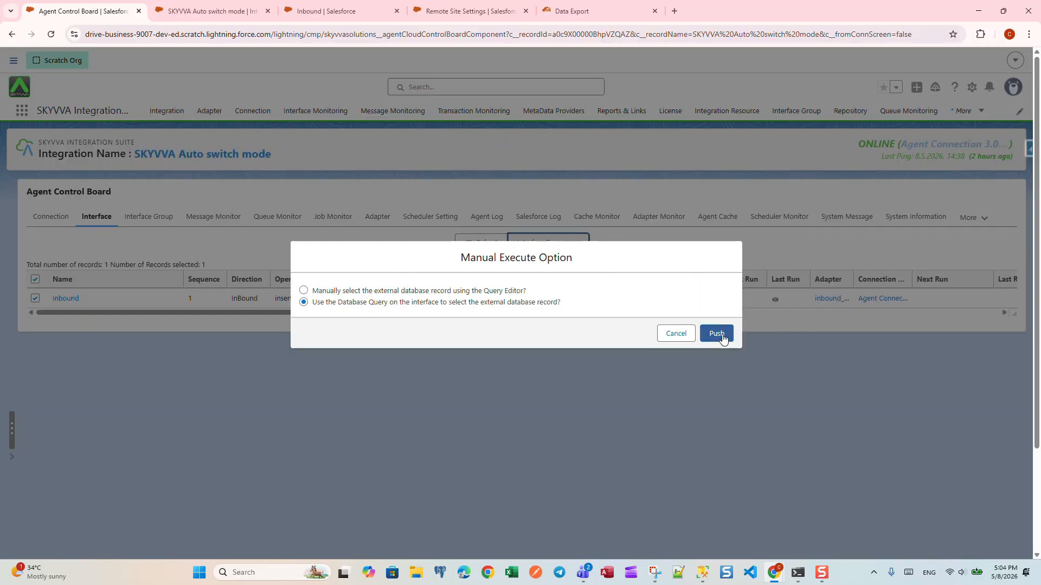
left_click(718, 335)
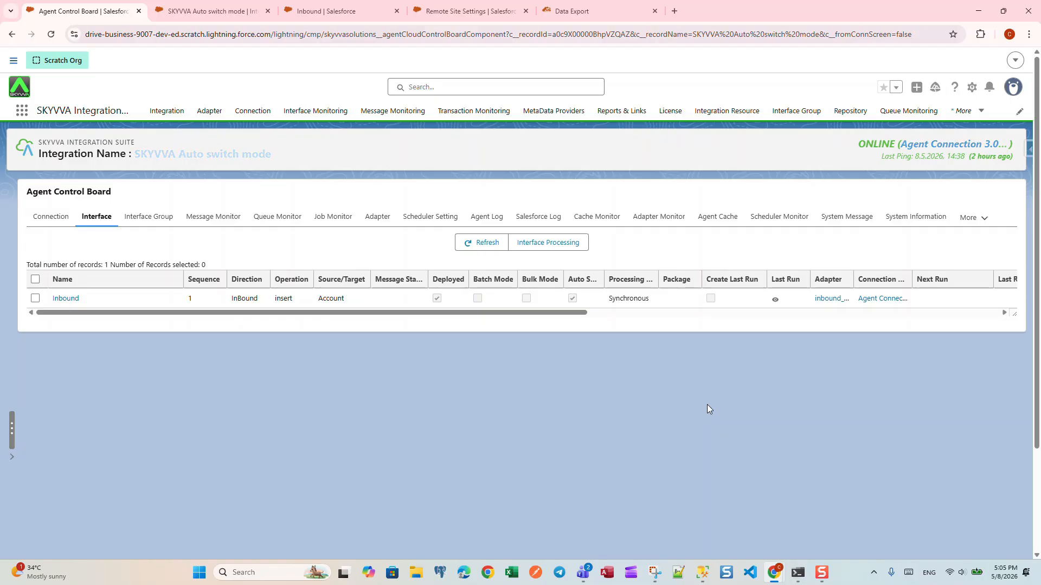
Process the new Inbound basket IB-00008 on the integration's Bulk Control Board and refresh the current processing baskets.
left_click(213, 10)
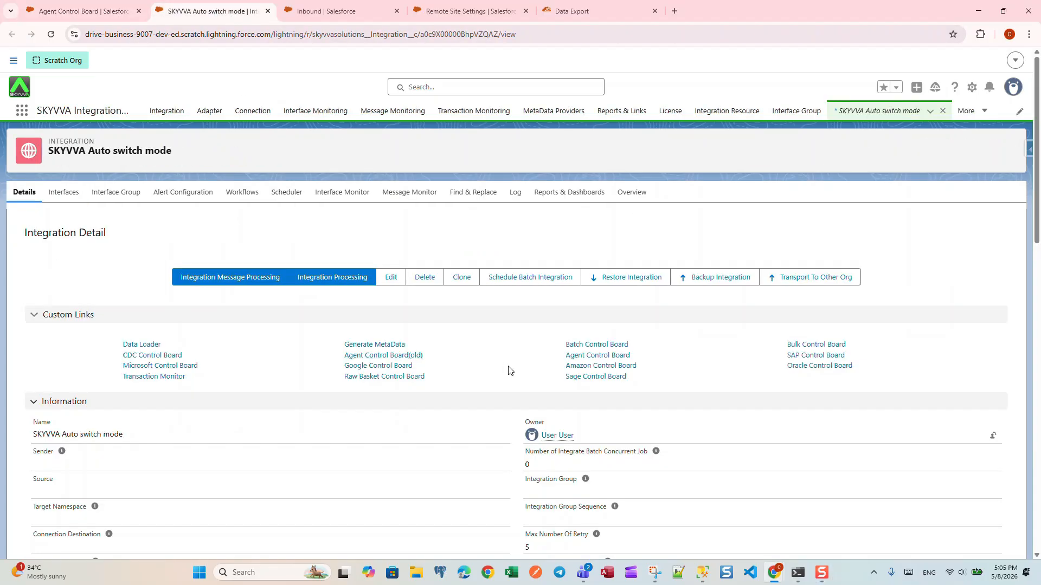
left_click(812, 345)
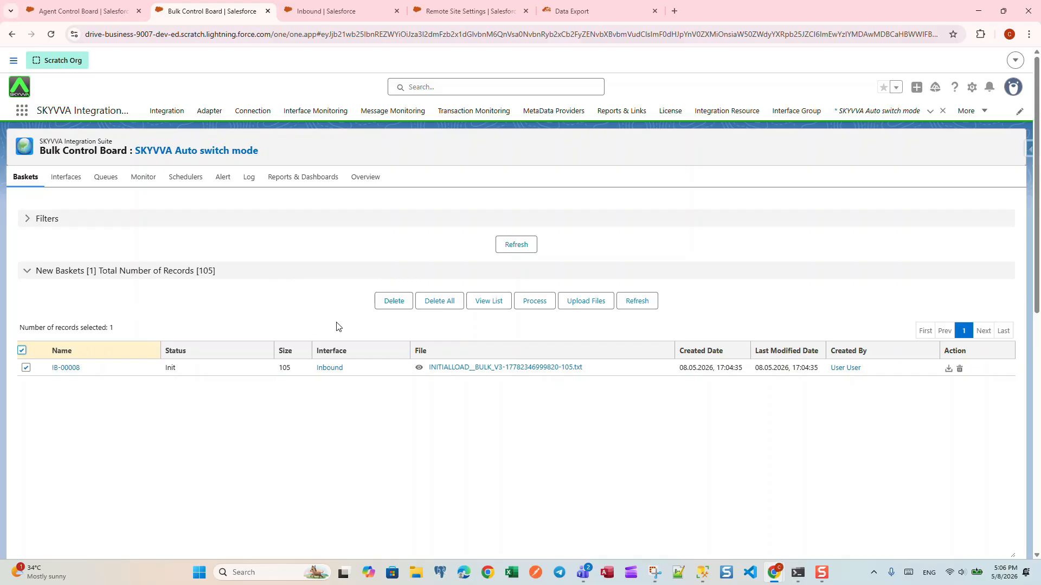
left_click(533, 304)
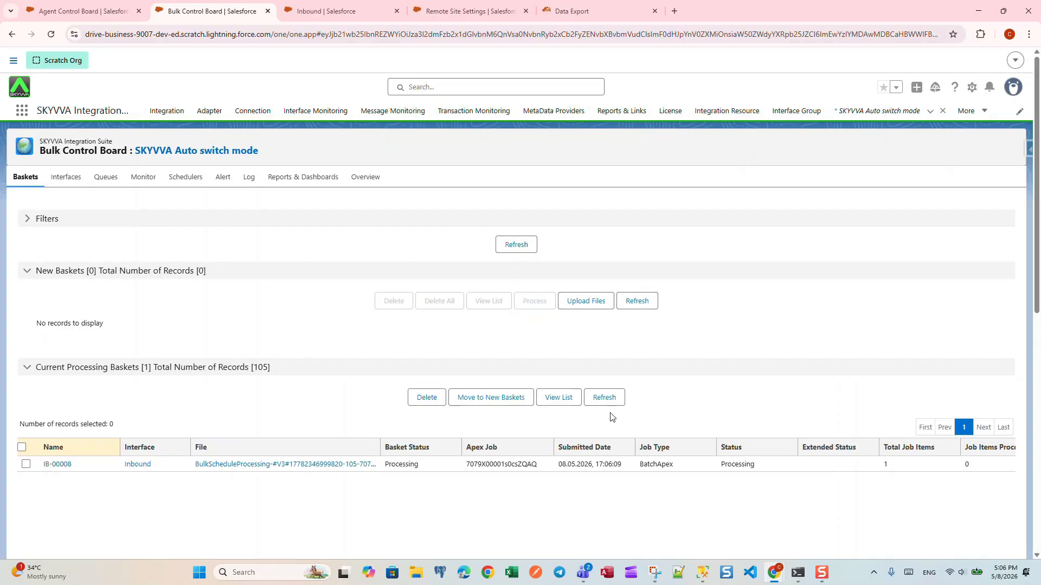
left_click(606, 398)
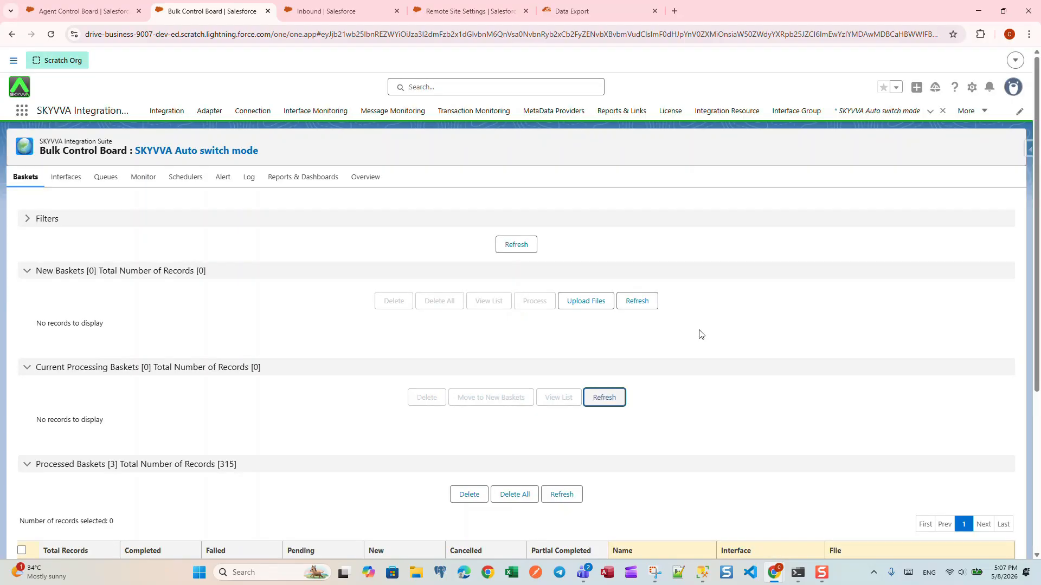
Check the processed baskets on the Bulk Control Board and list the SKYVVA Auto switch mode messages in the Agent Control Board's Message Monitor.
scroll(699, 333, "down", 5)
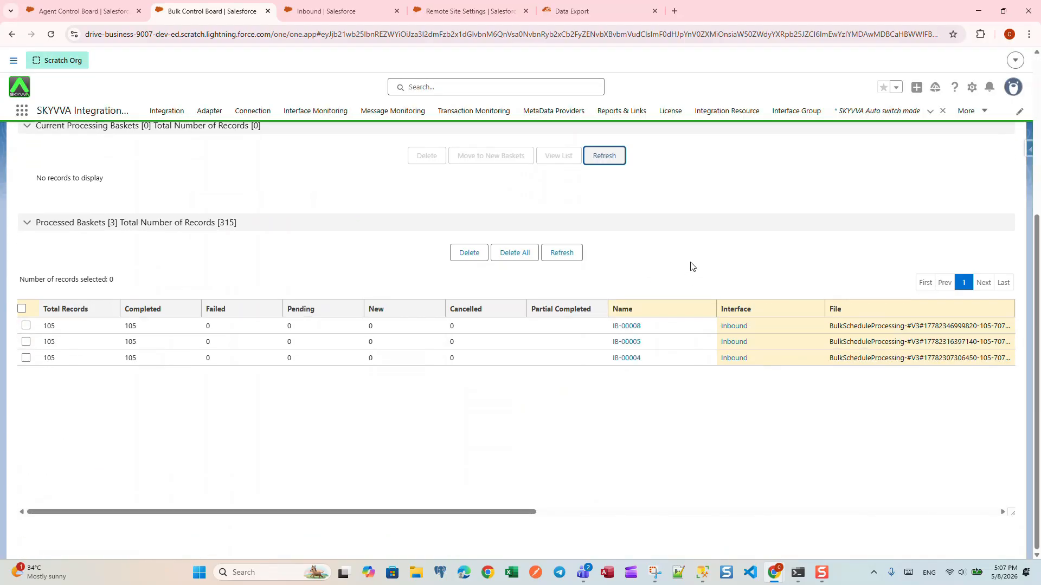
scroll(699, 299, "up", 1)
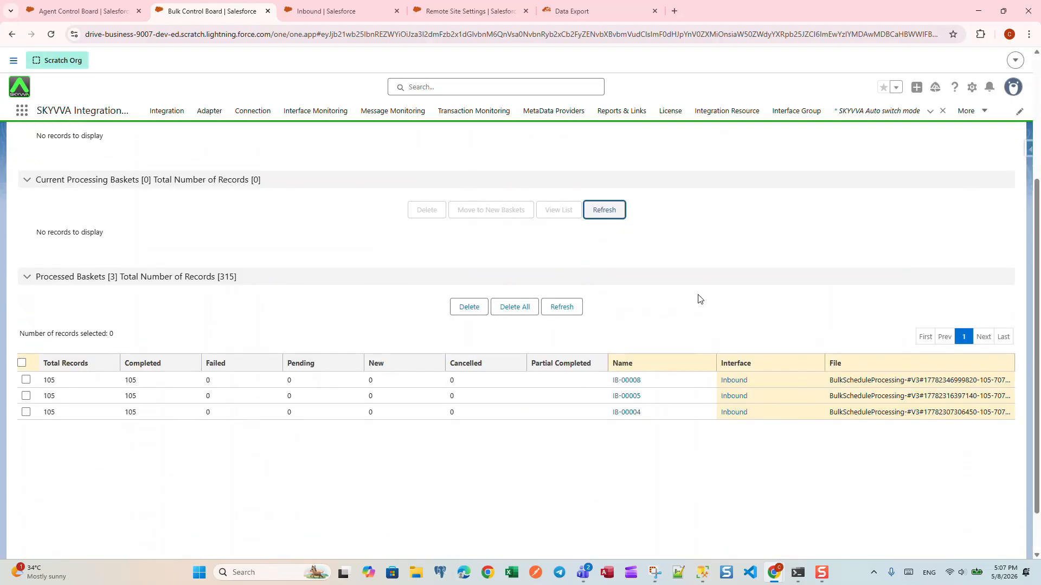
left_click(86, 13)
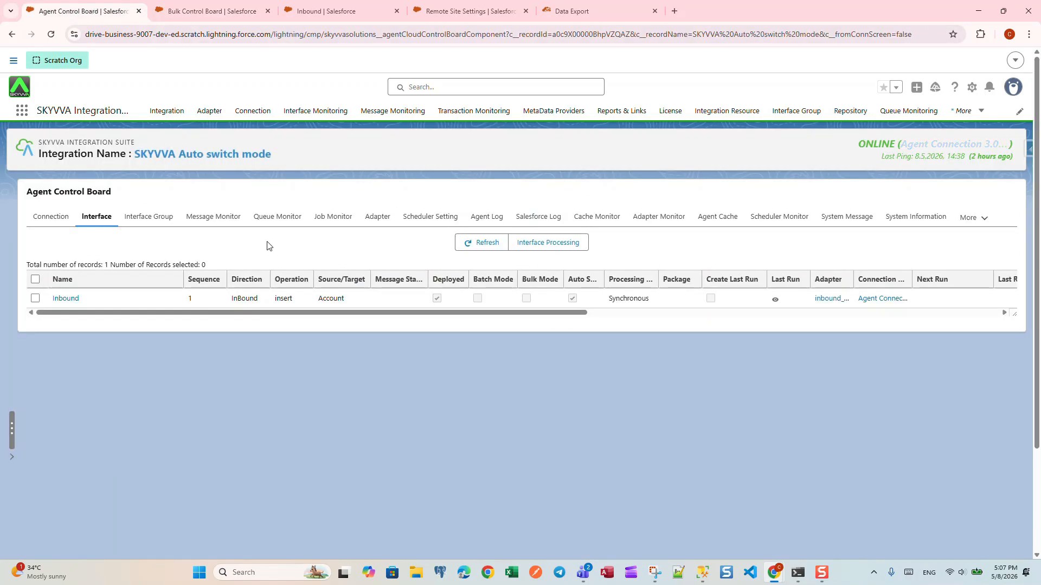
left_click(216, 217)
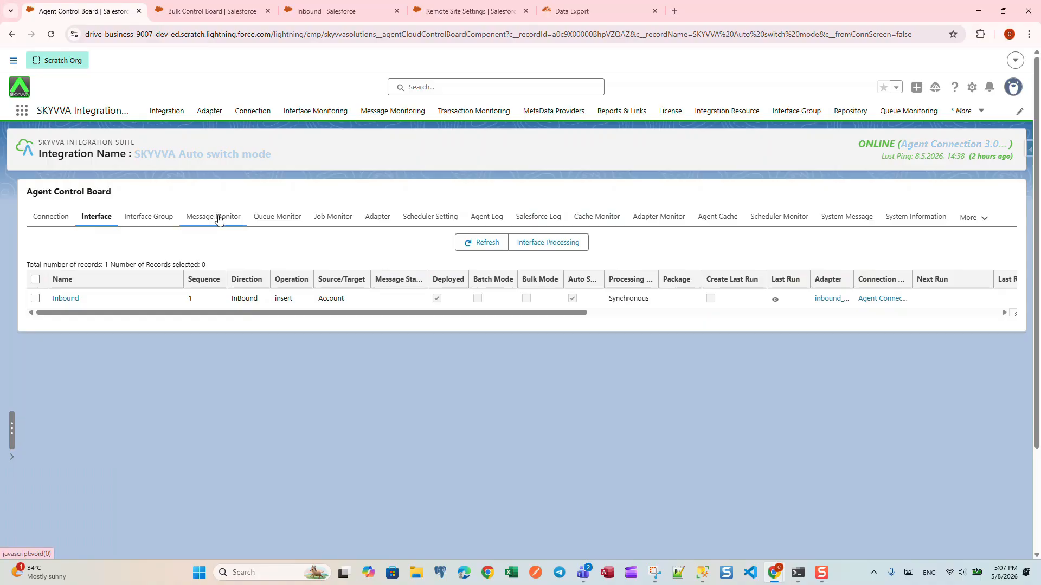
scroll(458, 323, "down", 2)
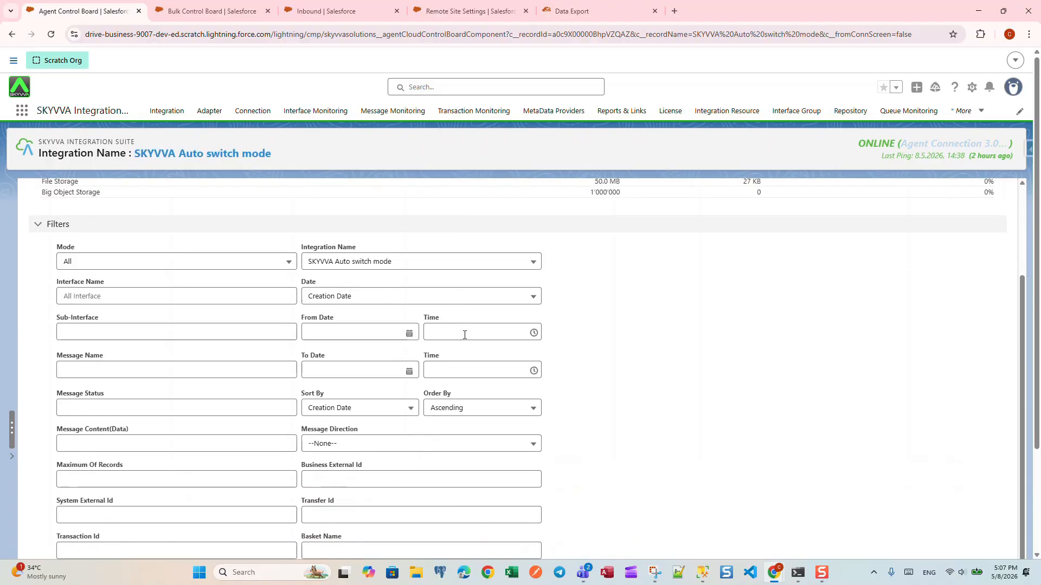
scroll(465, 333, "down", 2)
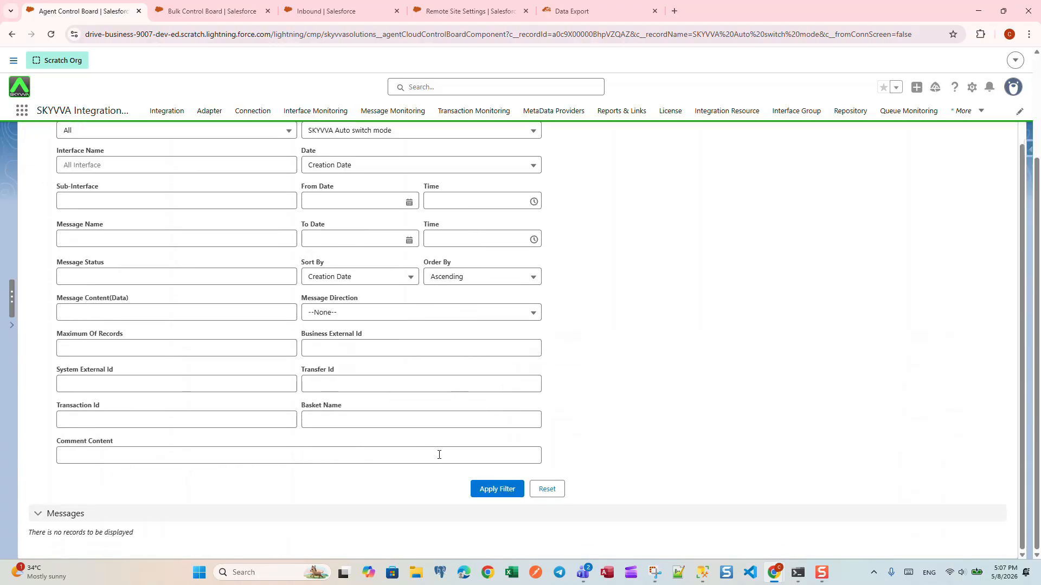
left_click(491, 489)
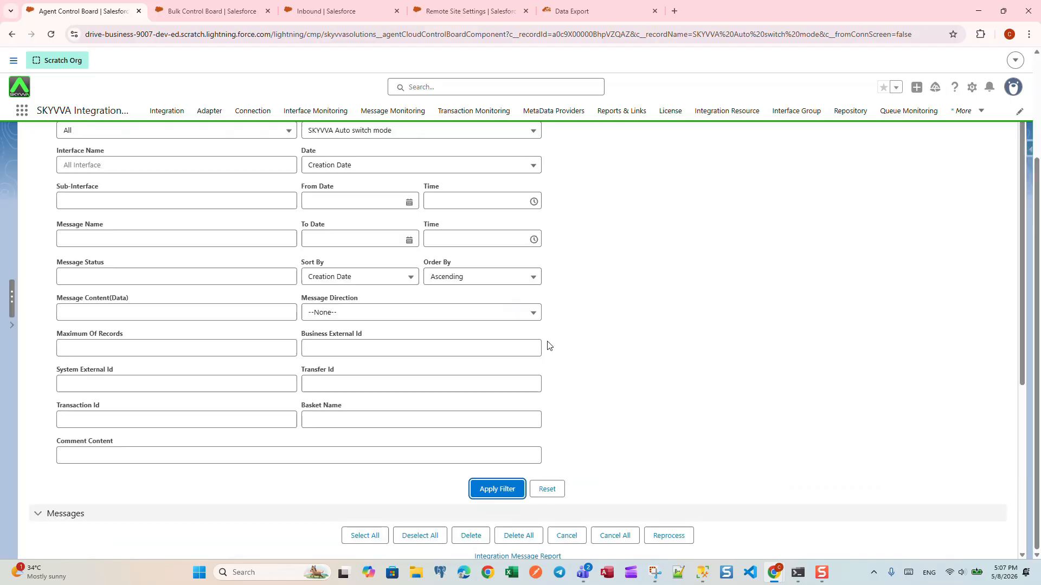
Expand the parent message of basket IB-00008 and review the status and comments of its child messages.
scroll(547, 343, "down", 6)
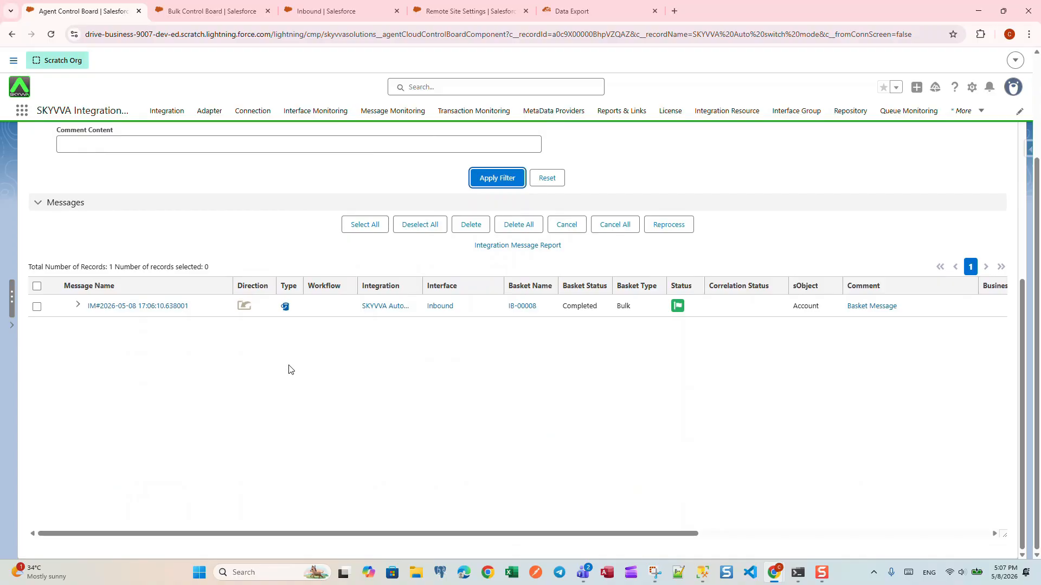
left_click(79, 305)
scroll(395, 397, "down", 2)
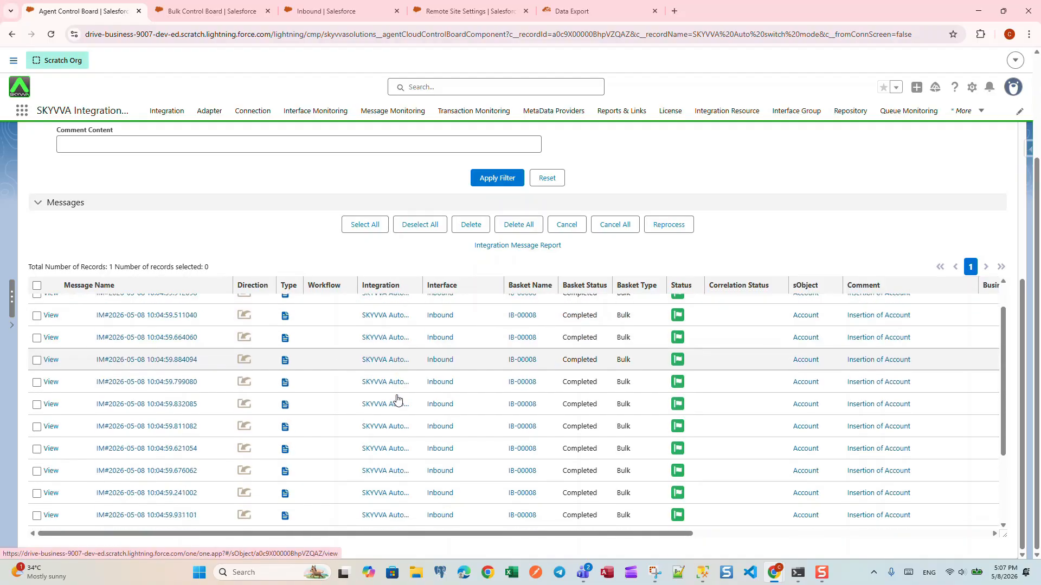
scroll(423, 404, "up", 2)
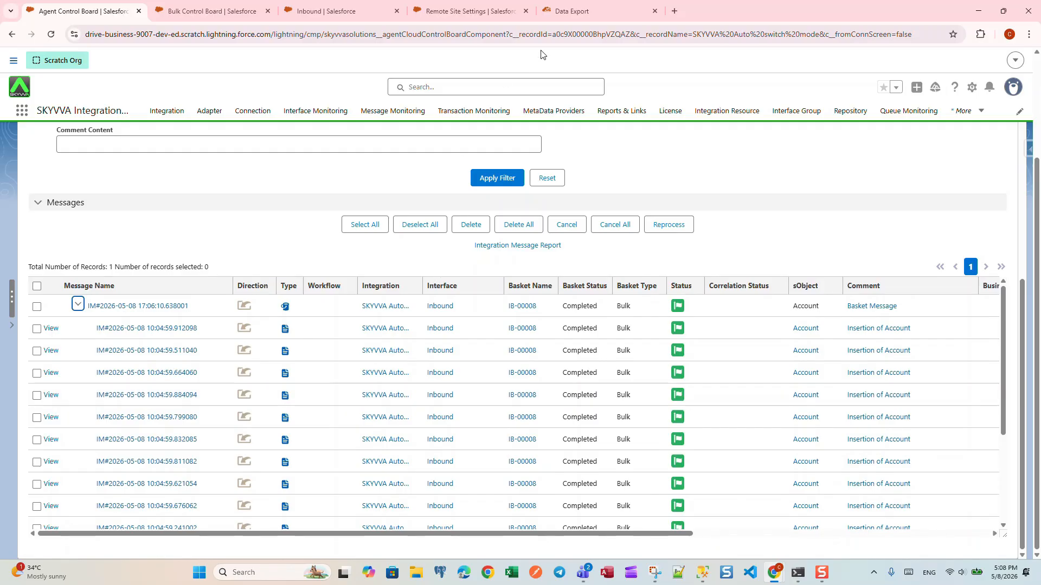
Run the Account query again in Data Export to check the accounts inserted by the bulk processing.
left_click(569, 12)
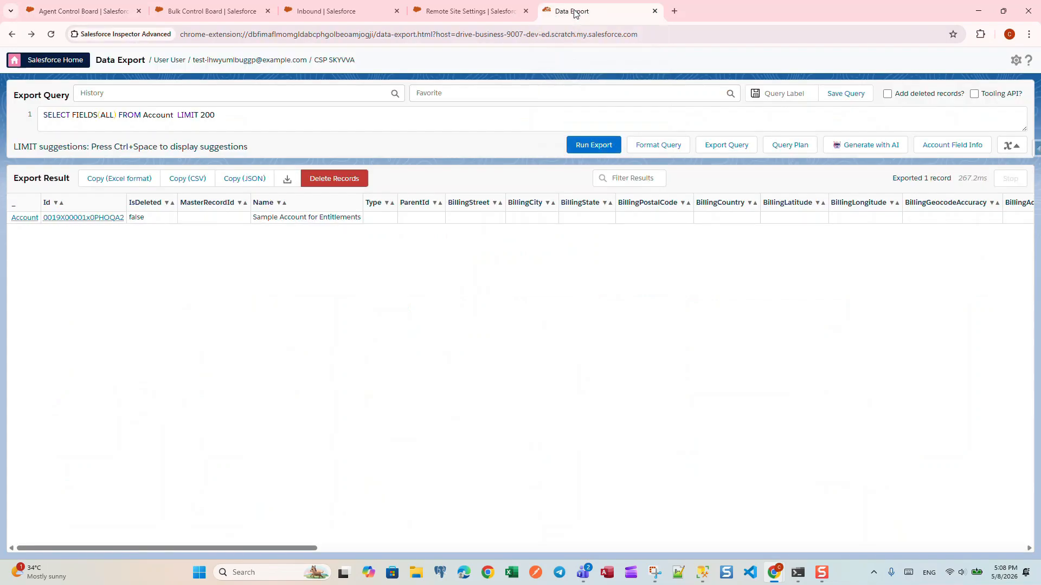
left_click(587, 144)
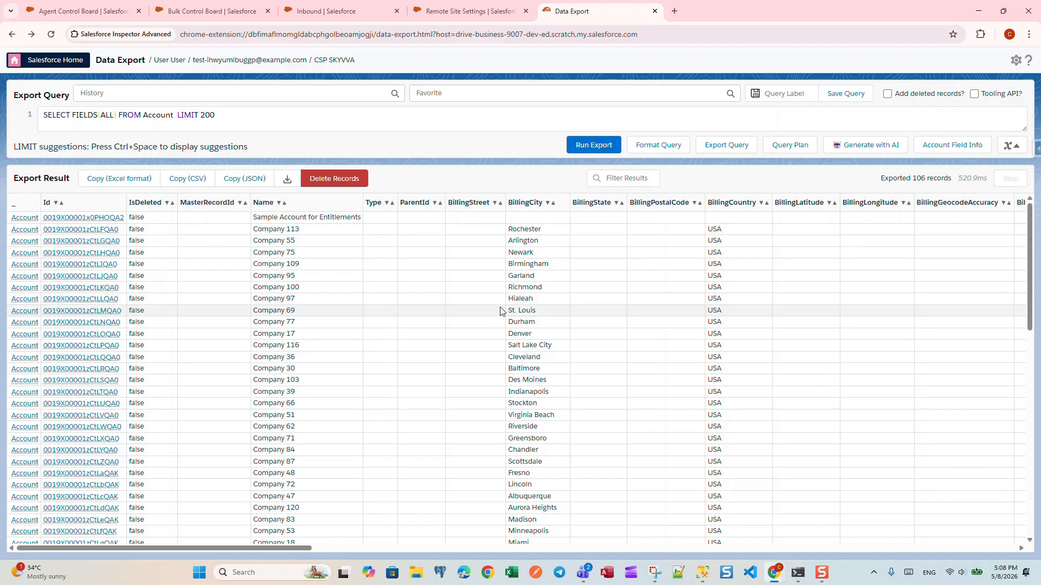